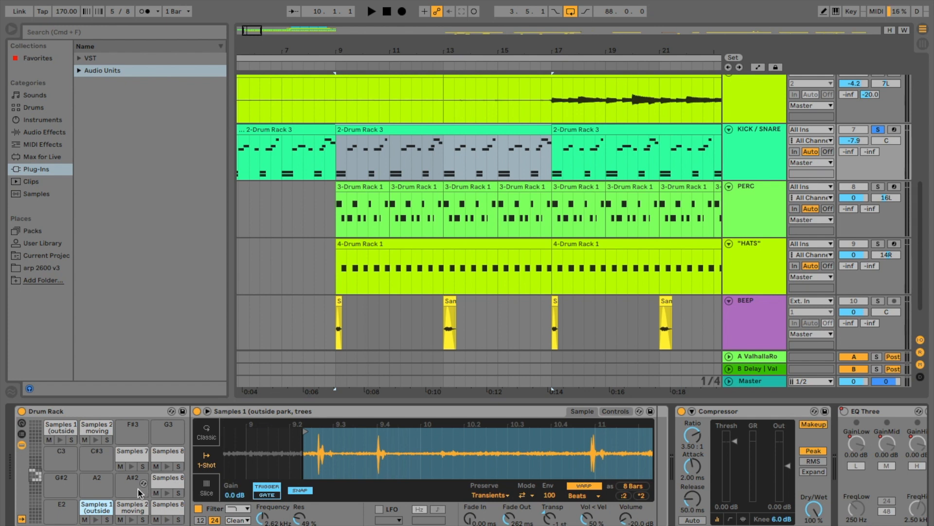
- Play the widened Samples 1 pad beside E2, undo the widening back to the 1-beat region and audition it again
left_click(95, 520)
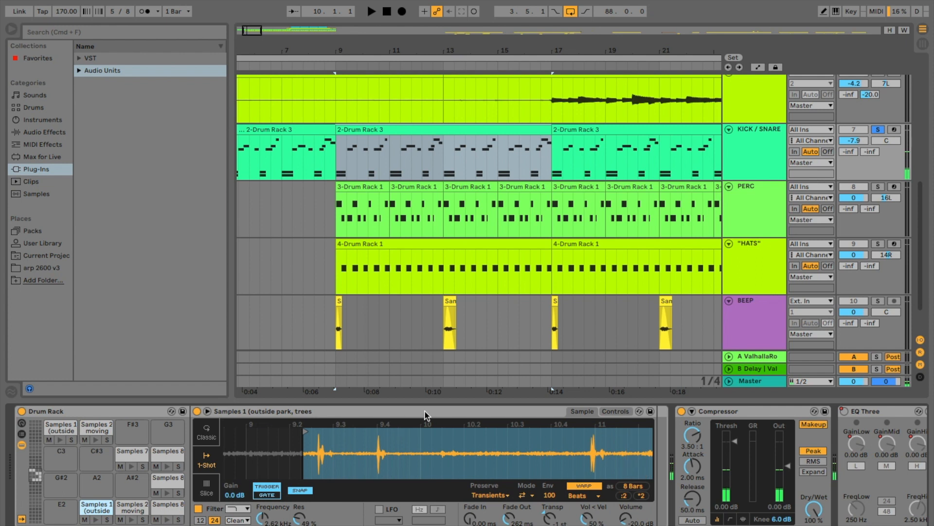
key("super+z")
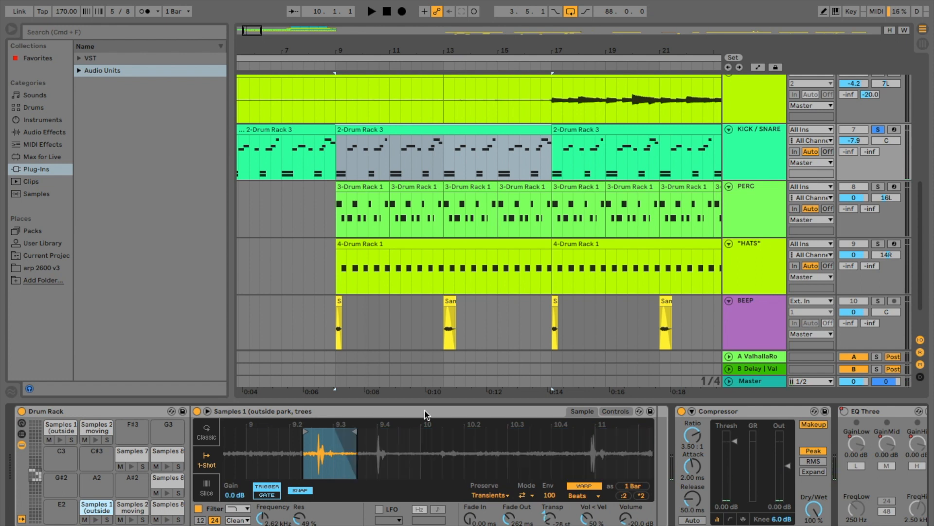
key("super+z")
key("super+z")
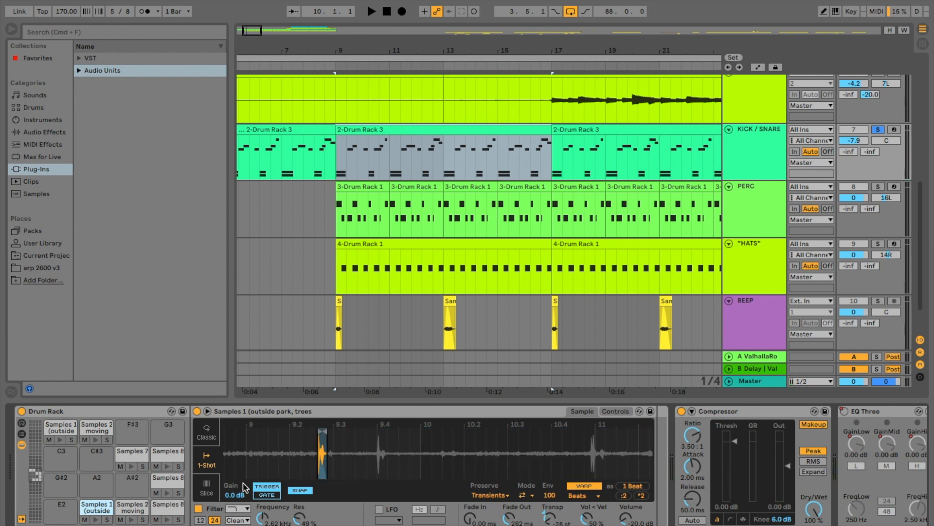
left_click(96, 519)
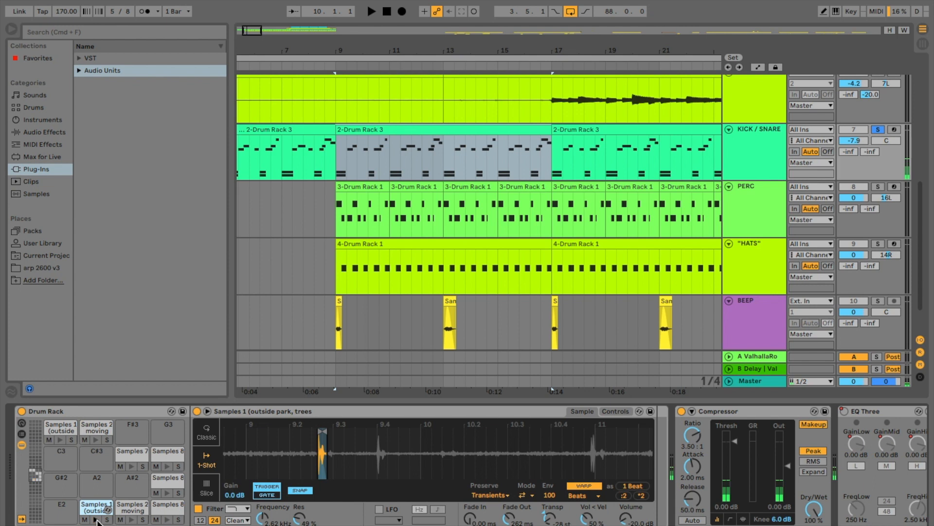
- Select the Samples 2 moving stuff pad in the E2 row and audition its trimmed hit in the waveform
left_click(130, 509)
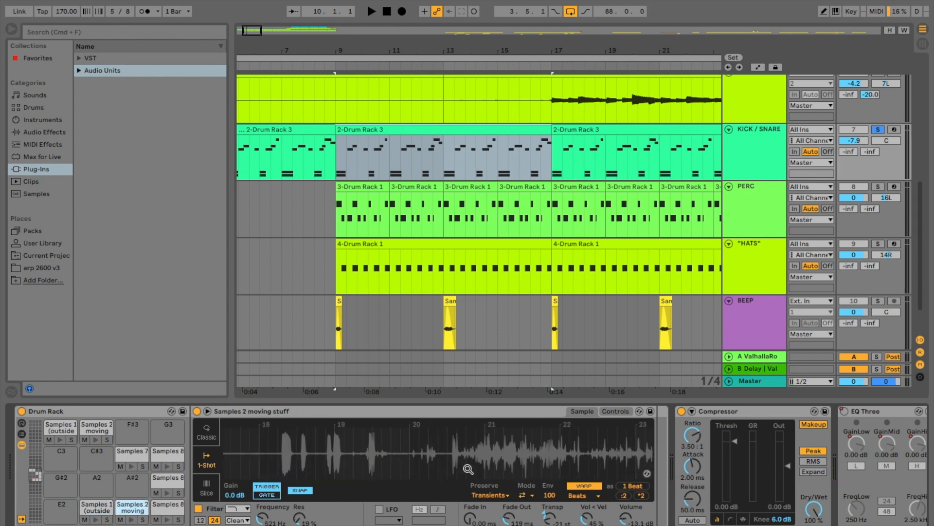
scroll(507, 459, "right", 15)
scroll(227, 505, "right", 3)
left_click(50, 518)
left_click(50, 519)
left_click(50, 519)
left_click(50, 520)
left_click(50, 520)
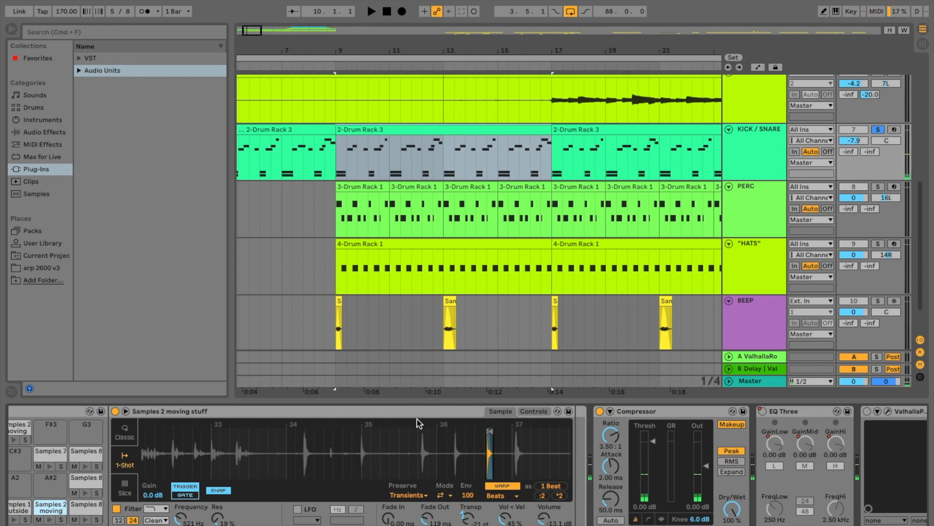
- Try widening the Samples 2 playback region to 8 bars, undo the region changes and audition the pad's original hit
left_click_drag(488, 433, 484, 434)
left_click_drag(484, 433, 318, 440)
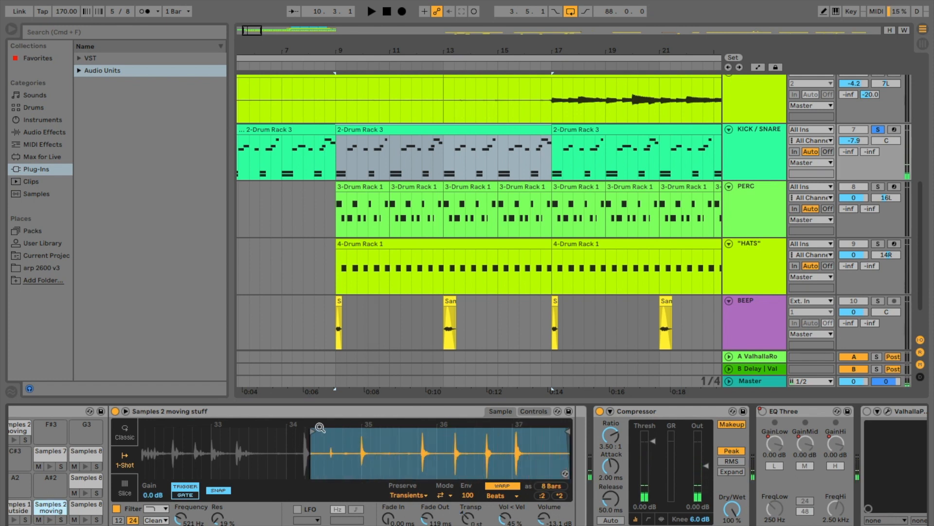
left_click_drag(313, 433, 96, 444)
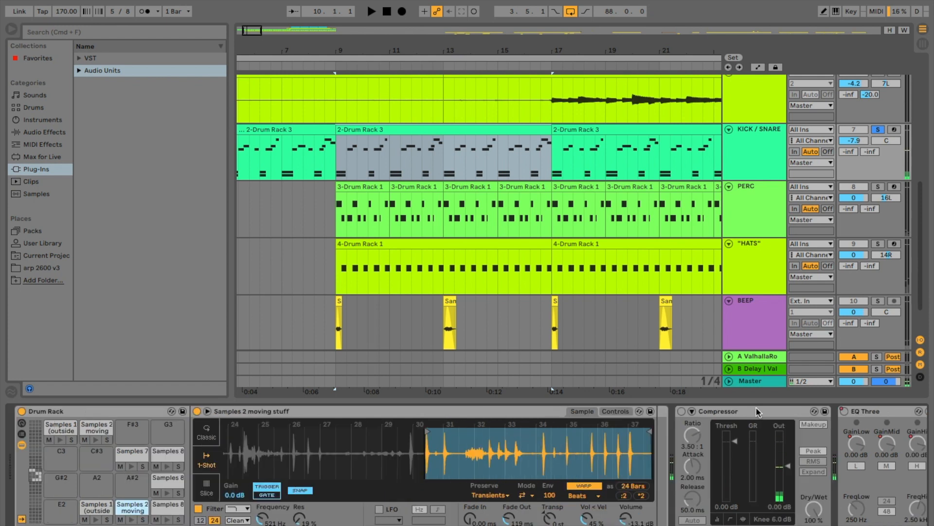
key("super+z")
key("super+z")
key("super+z")
key("super+z")
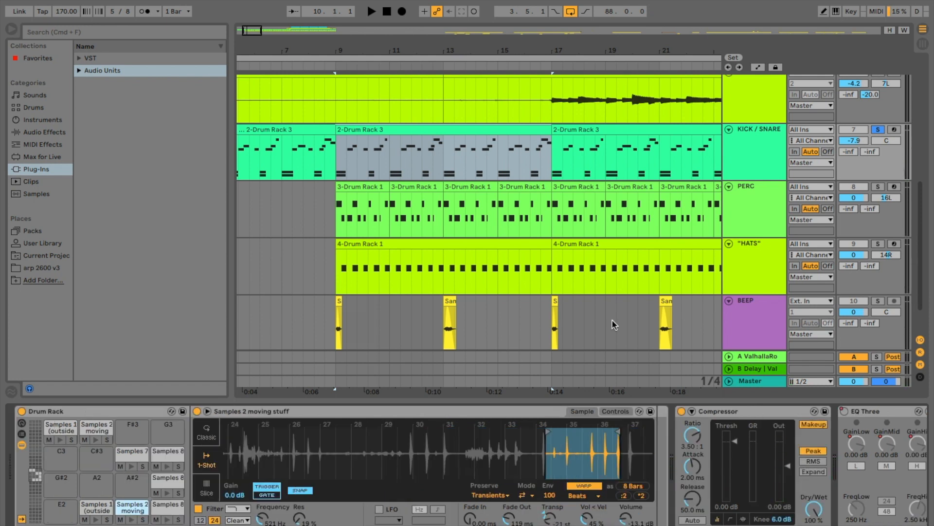
key("super+z")
left_click(132, 518)
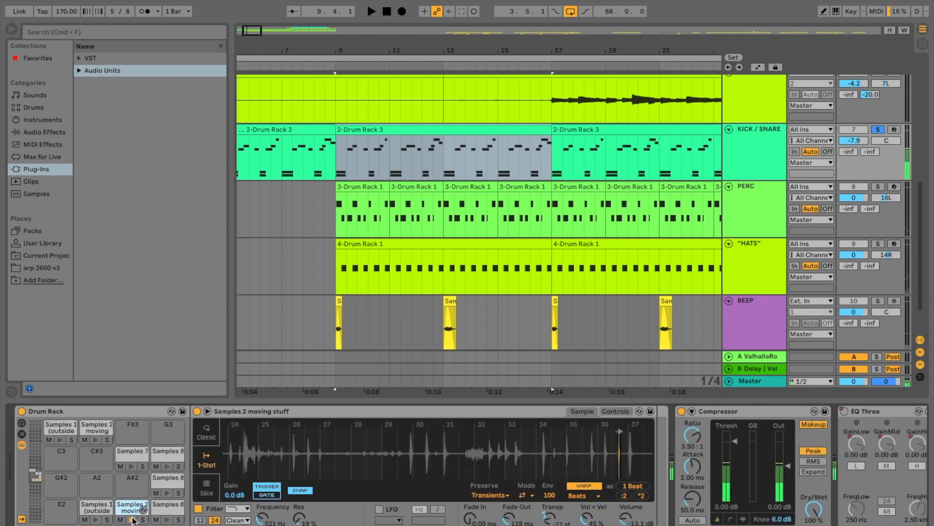
- Audition the Samples 8 pad in the E2 row and examine its short slice up close in the waveform
left_click(168, 507)
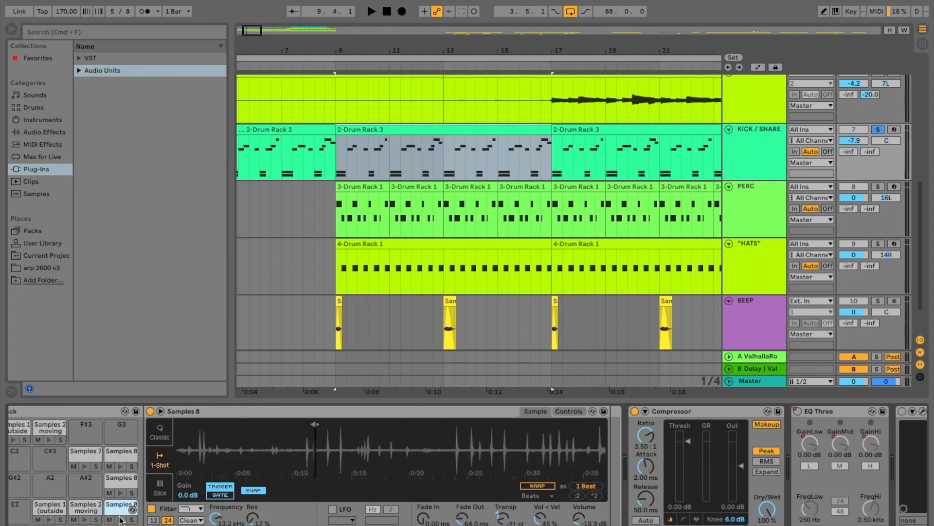
left_click(121, 519)
left_click(121, 519)
left_click(120, 520)
scroll(442, 475, "right", 5)
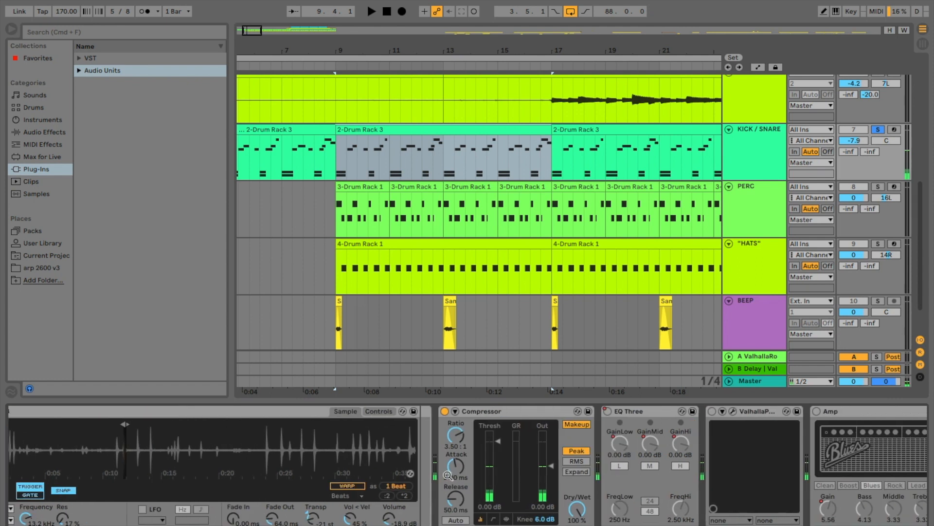
scroll(444, 475, "left", 6)
scroll(372, 435, "up", 5)
scroll(373, 435, "left", 3)
scroll(373, 435, "up", 5)
scroll(491, 446, "right", 4)
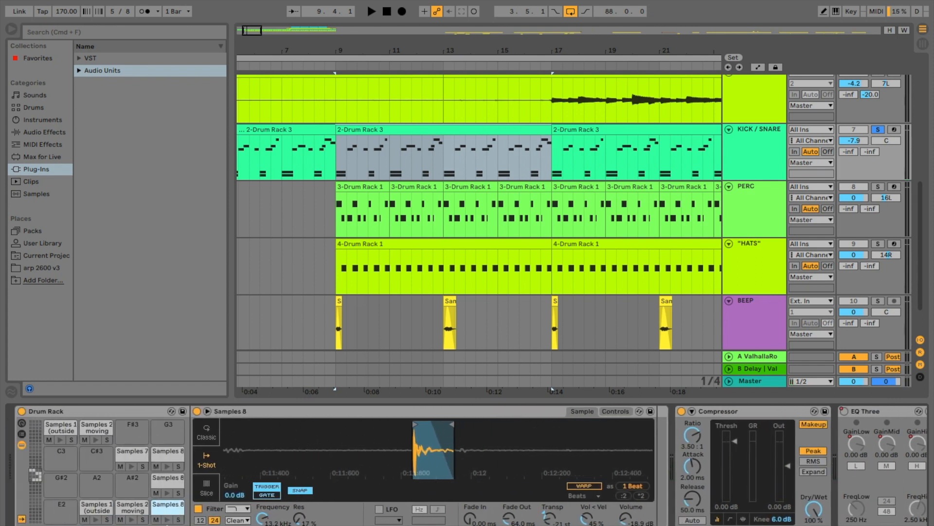
key("space")
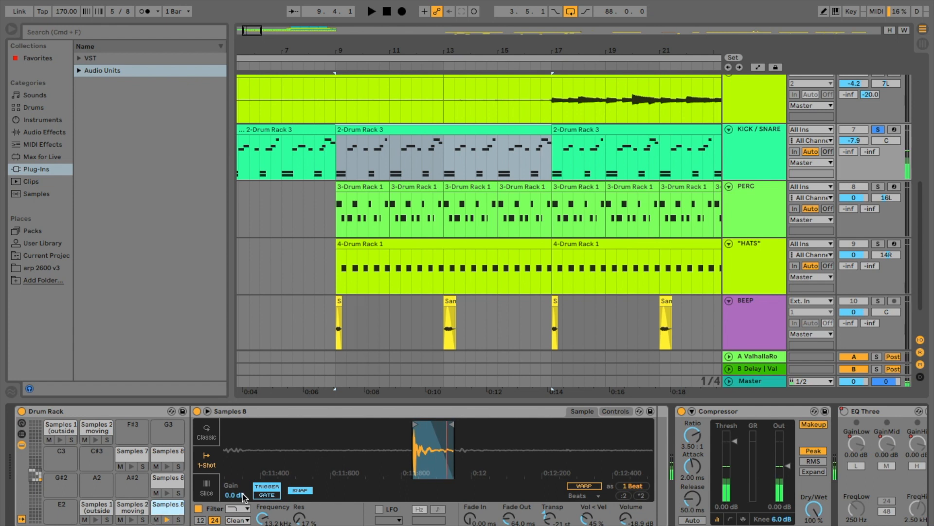
key("space")
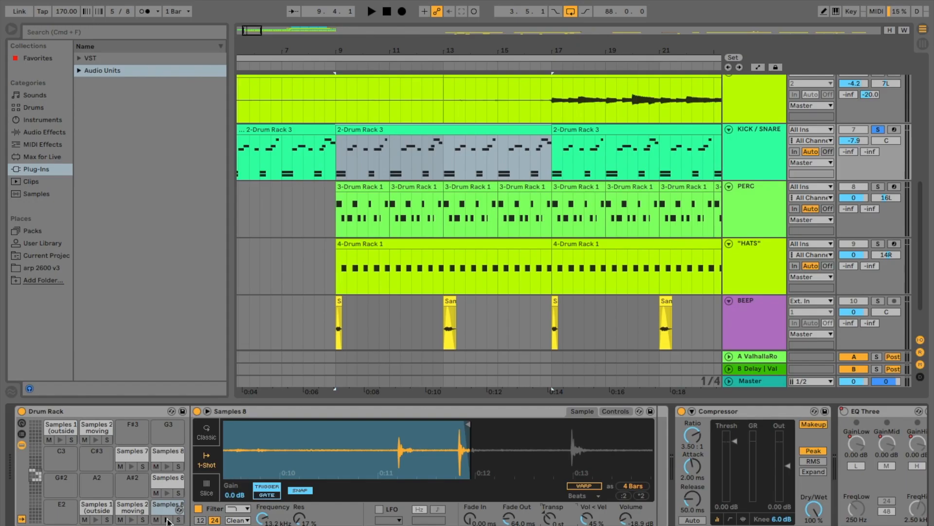
- Play the same Samples 8 pad with its region at 4 bars, restore the 1-beat region and audition the hit repeatedly
left_click(167, 519)
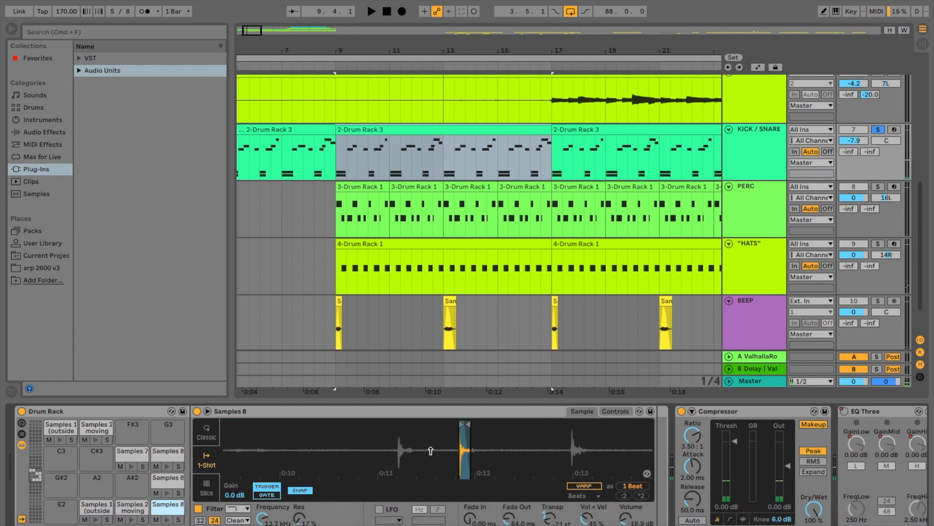
left_click(167, 519)
left_click(167, 519)
left_click(167, 519)
left_click(167, 519)
left_click(167, 518)
- Solo the Samples 1, Samples 2 and Samples 8 pads in the E2 row and listen to their part of the loop
left_click(96, 507)
left_click(143, 519)
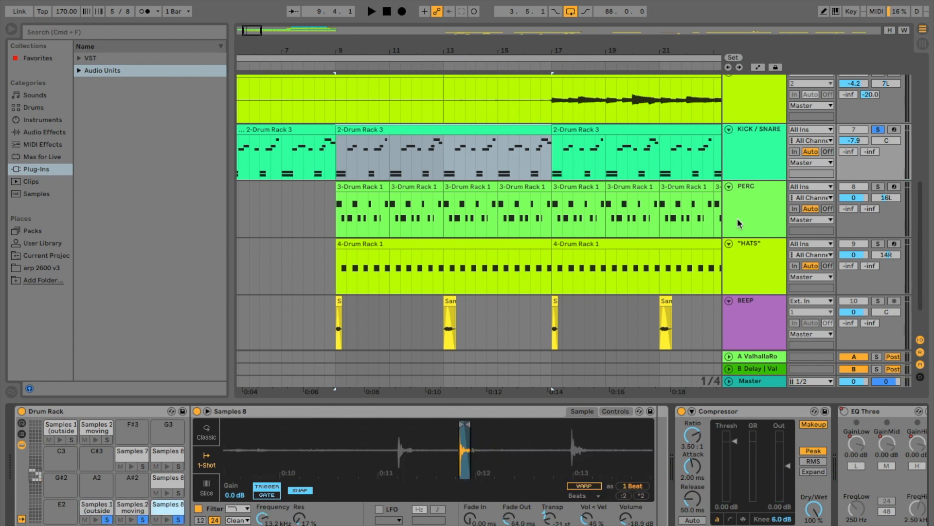
key("space")
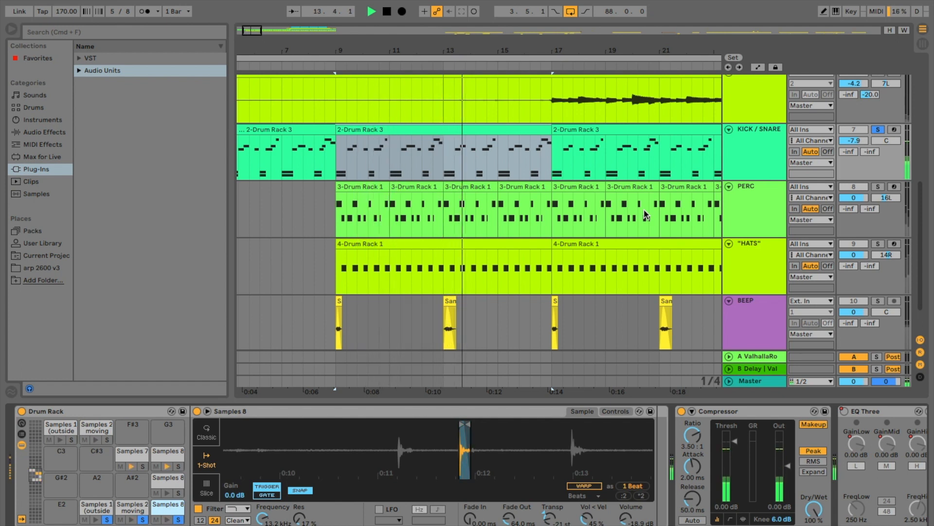
key("space")
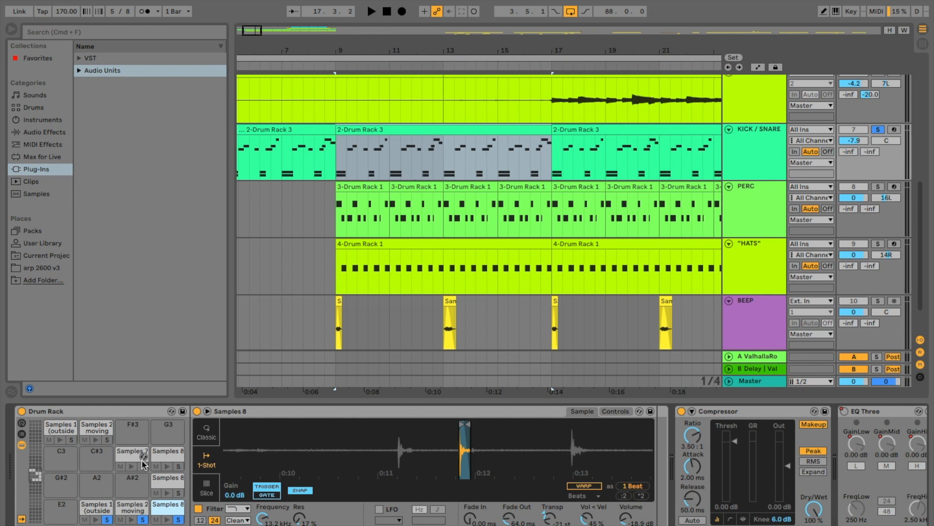
- Select the Samples 7 pad, widen its playback region to 16 bars and audition the surrounding recording
left_click(130, 466)
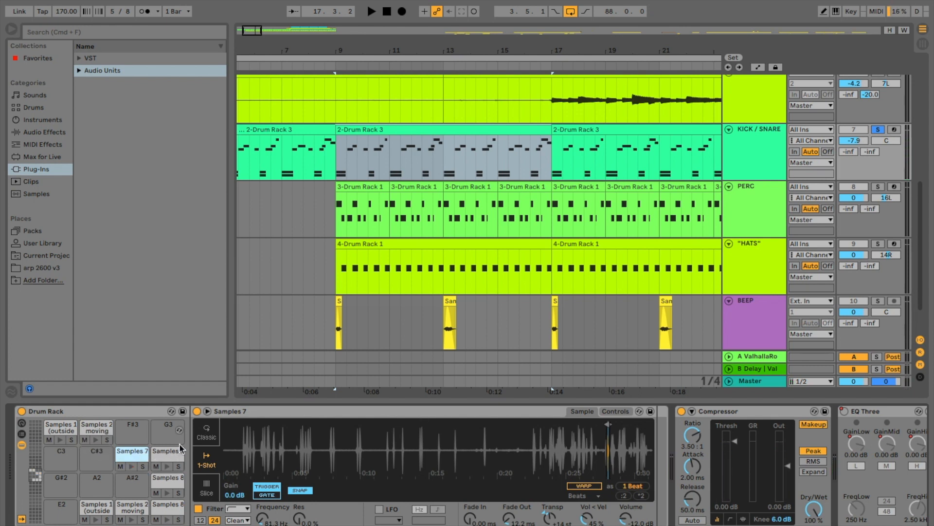
scroll(365, 418, "right", 3)
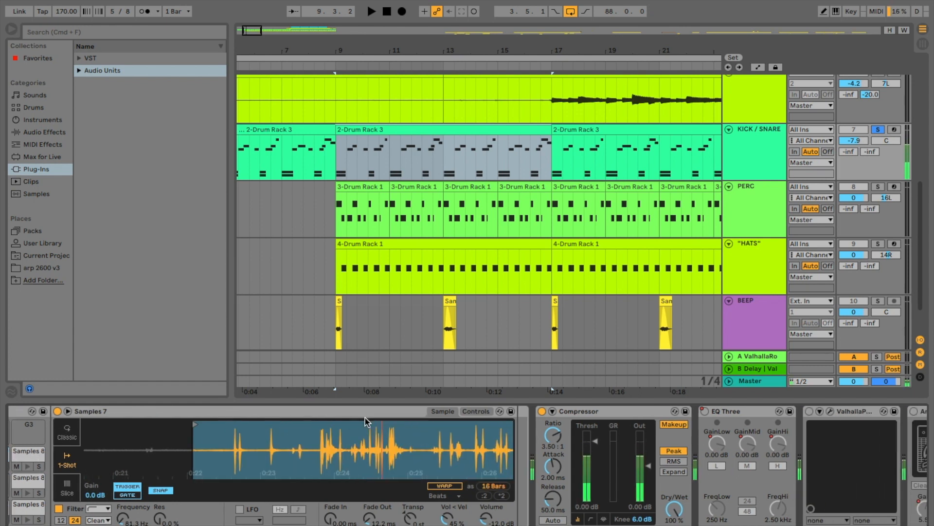
left_click_drag(416, 450, 311, 441)
scroll(311, 441, "right", 3)
scroll(385, 462, "right", 3)
key("space")
key("space")
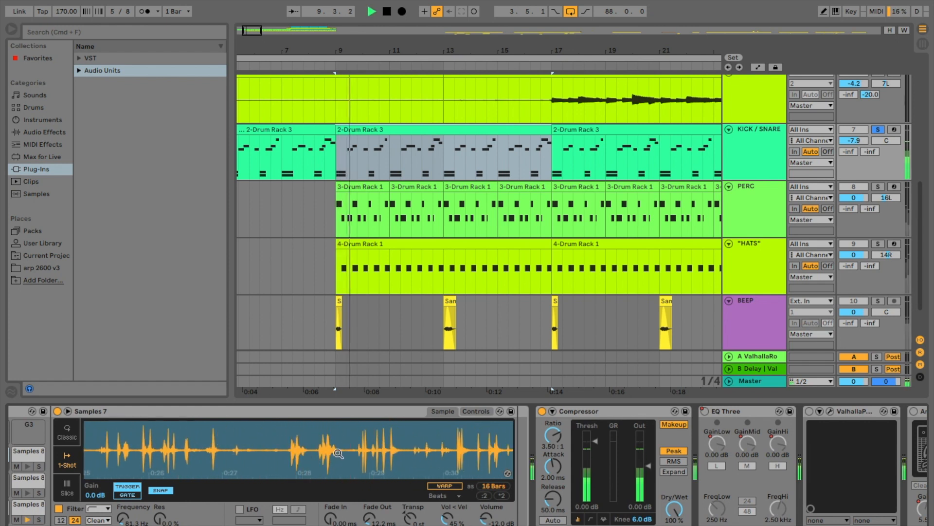
left_click_drag(511, 427, 345, 441)
left_click_drag(345, 441, 309, 441)
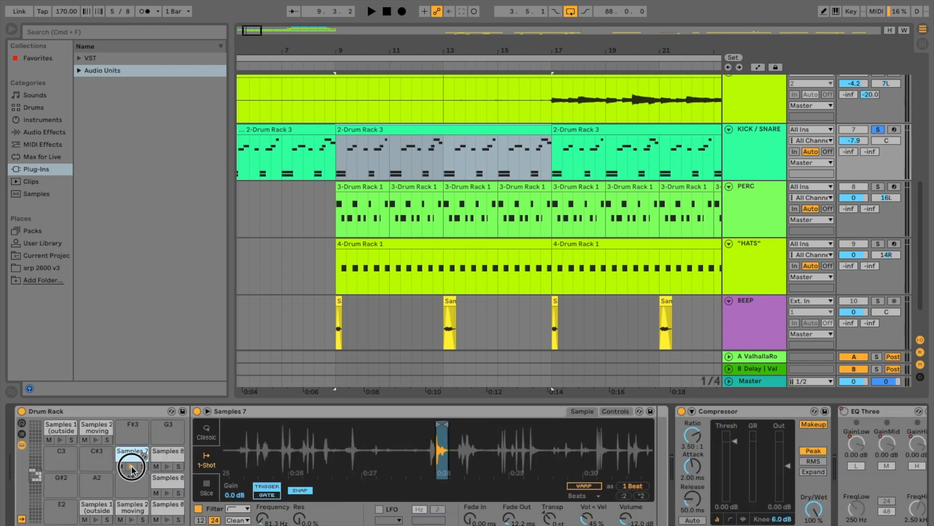
left_click(131, 467)
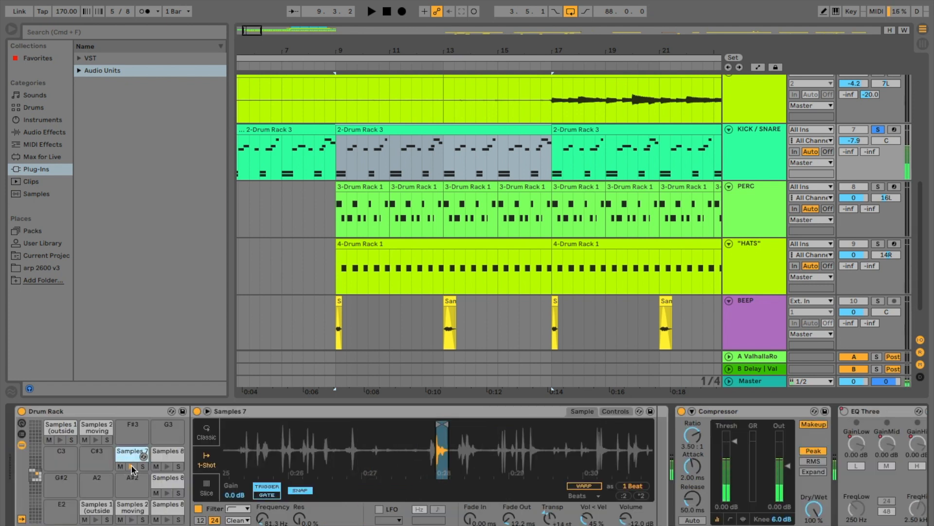
- Audition the Samples 8 pad next to Samples 7 in the C3 row
left_click(166, 466)
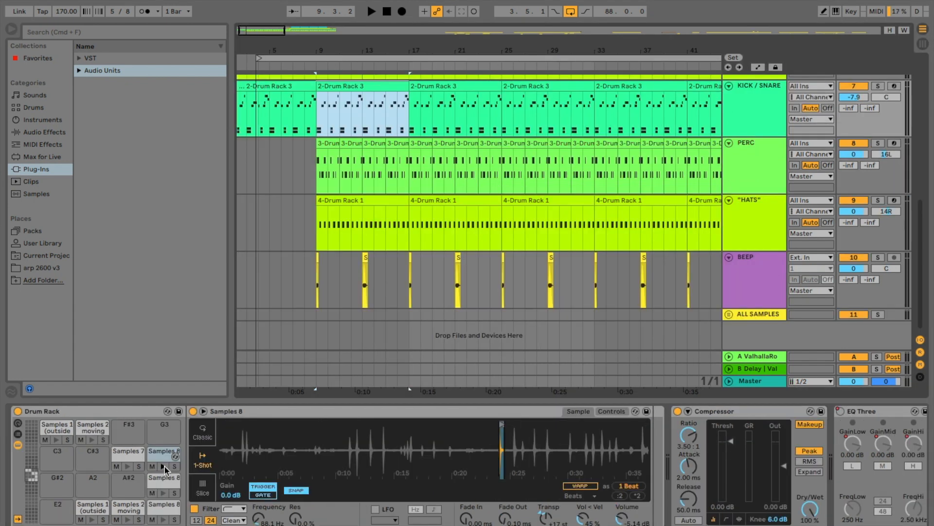
left_click(164, 466)
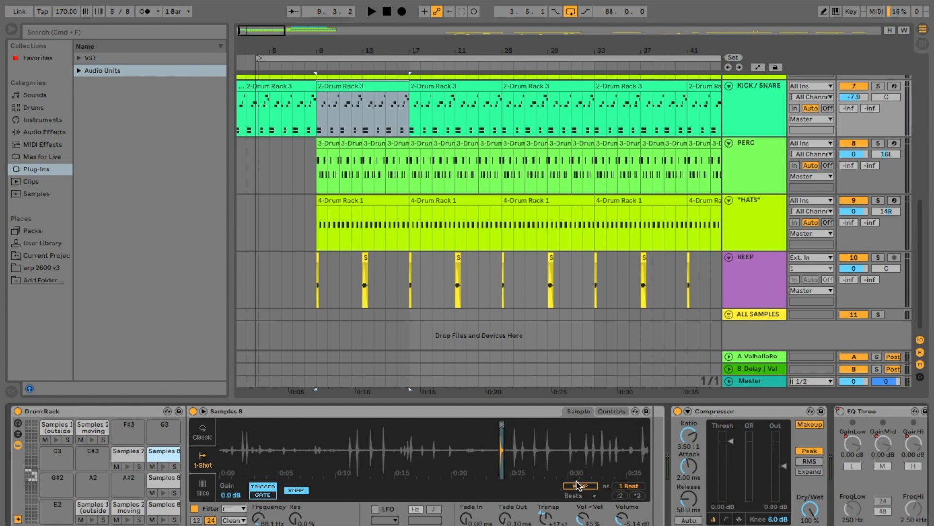
left_click(160, 465)
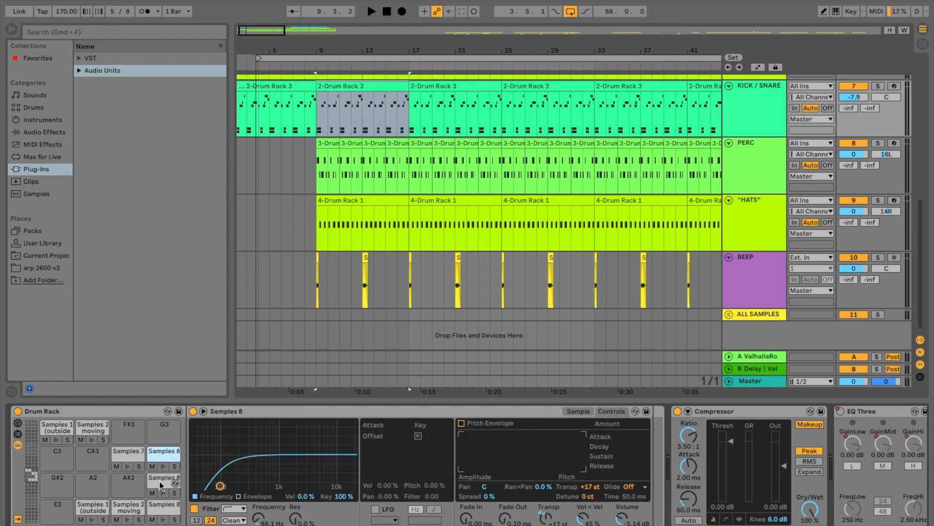
- Review the filter and transposition controls of the remaining Samples 8, Samples 2 and Samples 1 pads
left_click(160, 486)
left_click(612, 411)
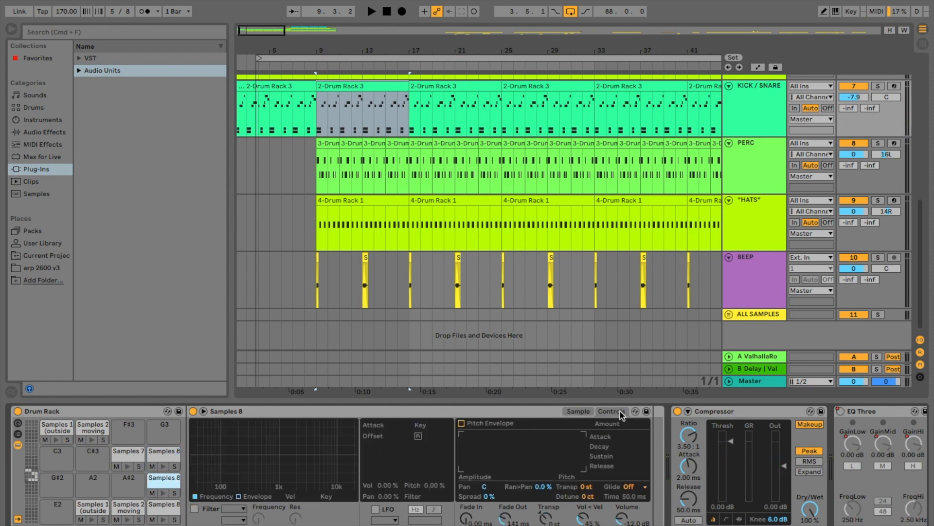
left_click(128, 507)
left_click(92, 513)
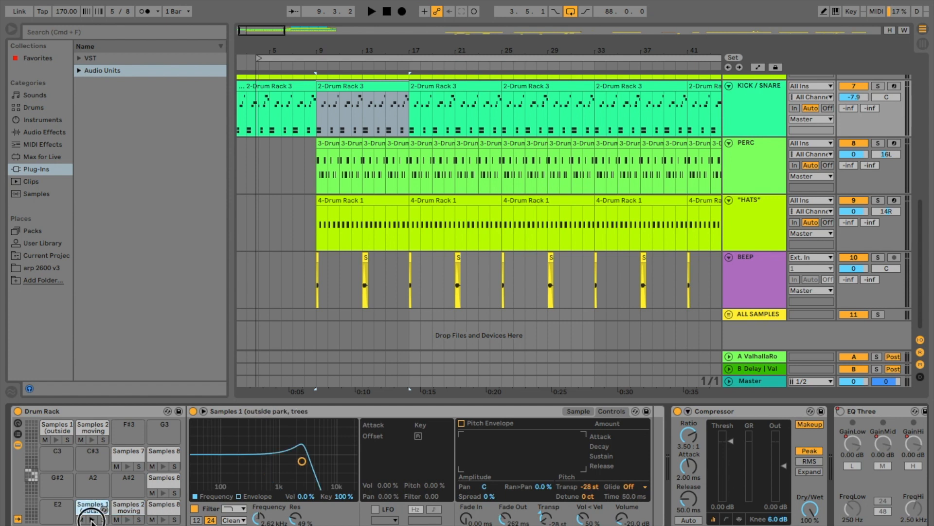
left_click(93, 428)
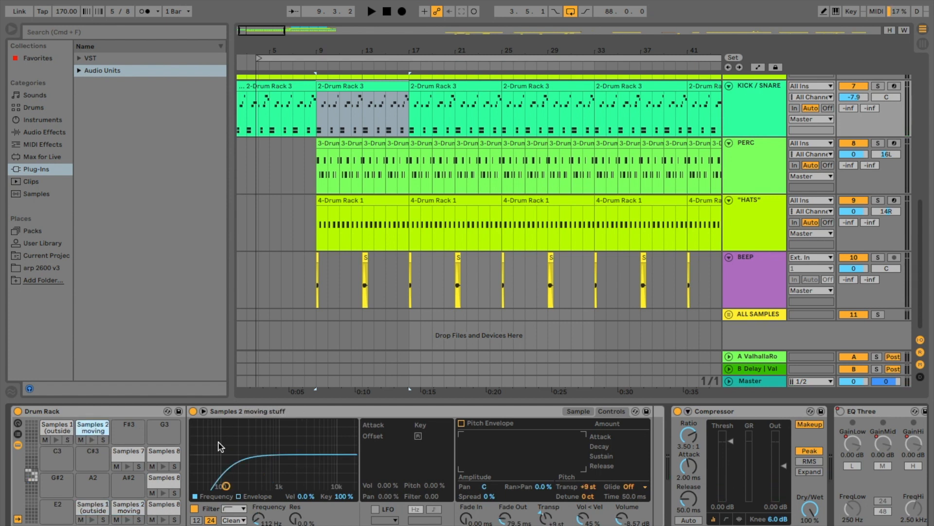
- Audition the top-row Samples 1 pad, then inspect the source waveform of the top-row Samples 2 pad
left_click(56, 439)
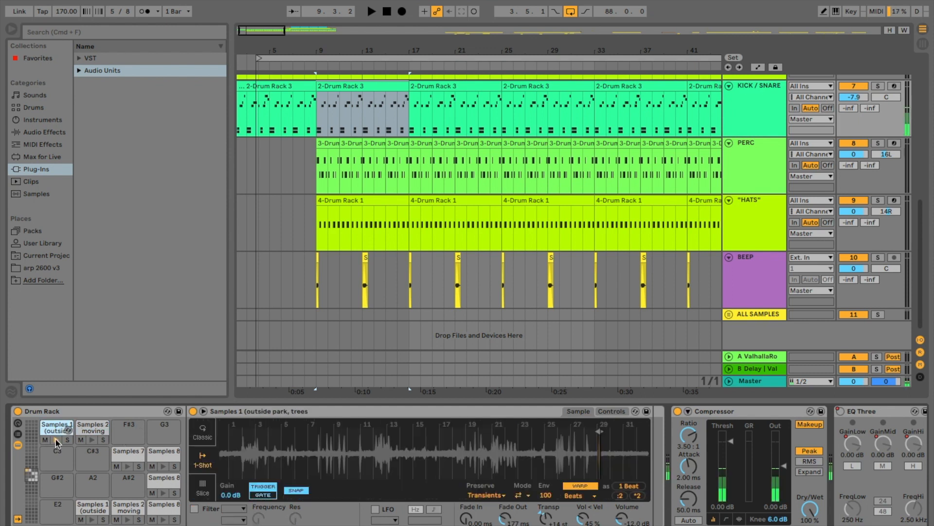
left_click(56, 439)
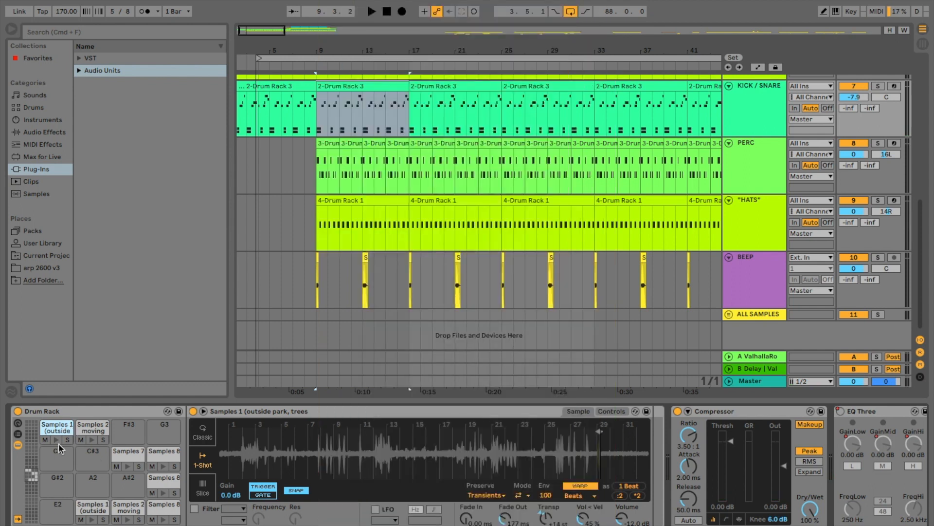
left_click(93, 427)
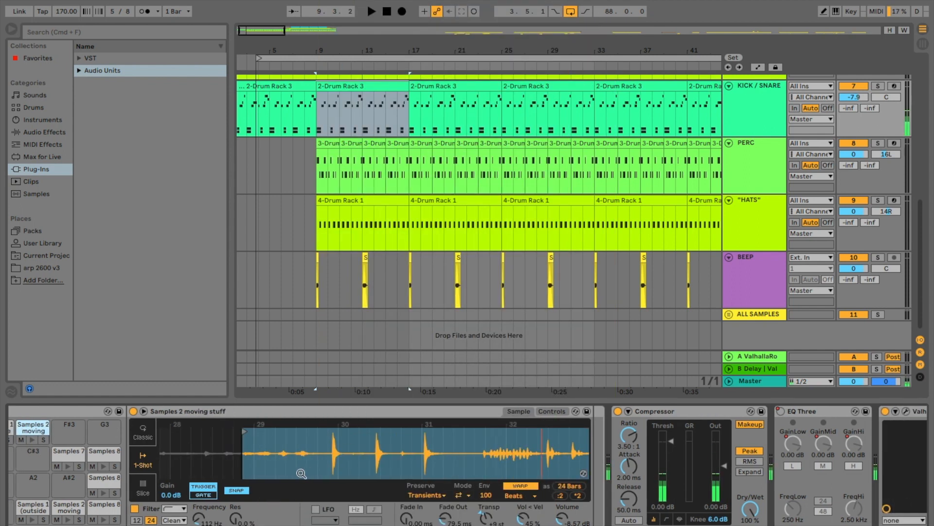
scroll(338, 465, "left", 2)
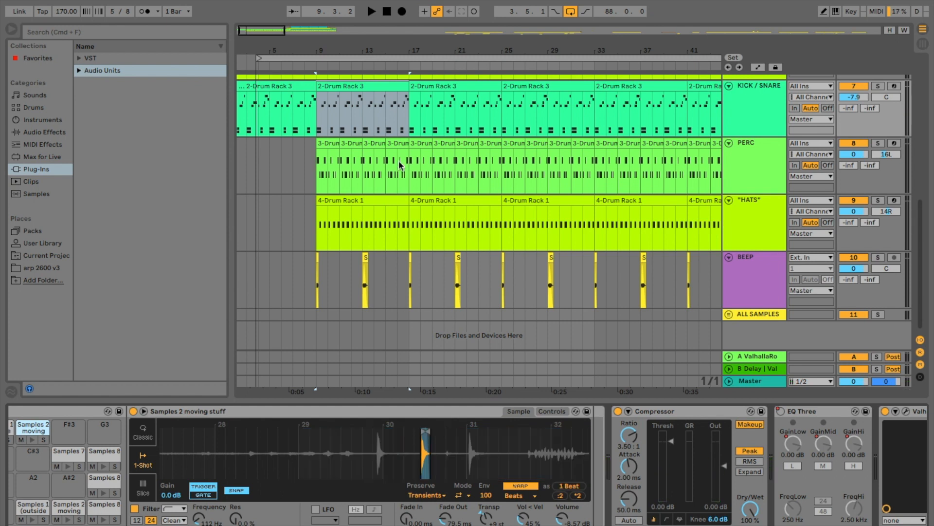
- Solo the KICK / SNARE track and play the arrangement from bar 9
left_click(877, 87)
scroll(604, 194, "up", 2)
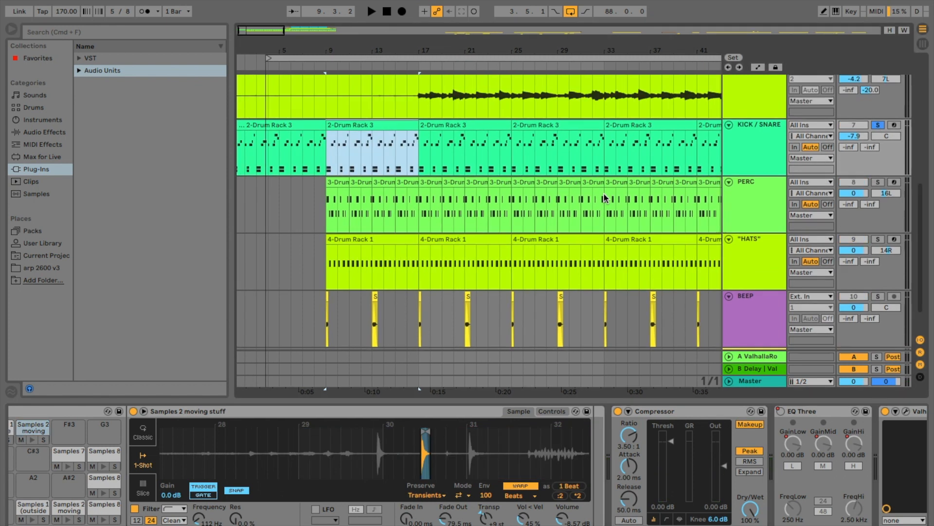
left_click(327, 87)
key("space")
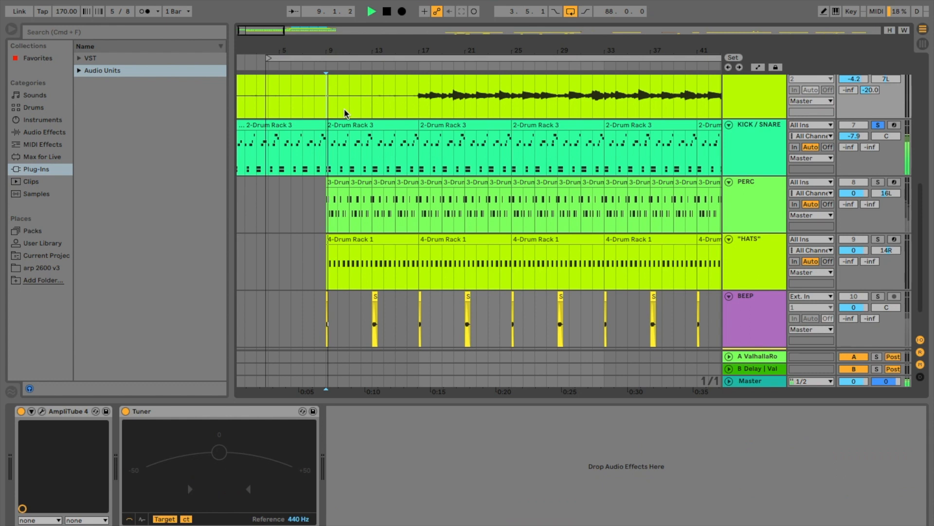
- Select the KICK / SNARE track and switch to Session View to see its mixer channel
left_click(748, 132)
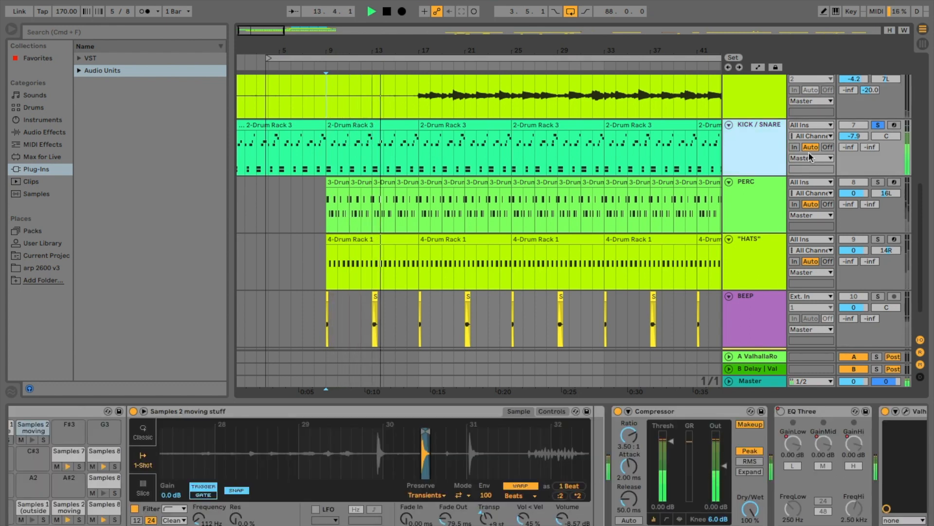
key("Tab")
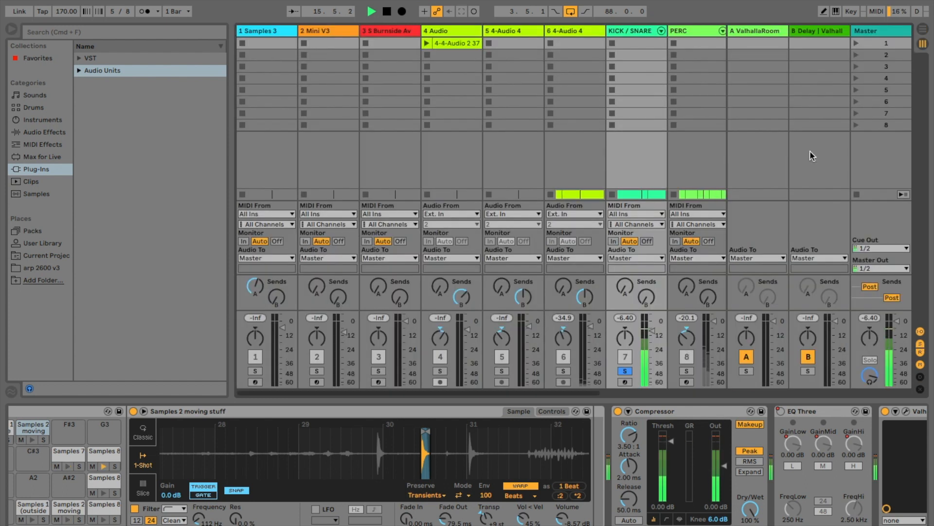
- Return to Arrangement View, switch off ValhallaPlate in the KICK / SNARE chain and view its plug-in settings
key("Tab")
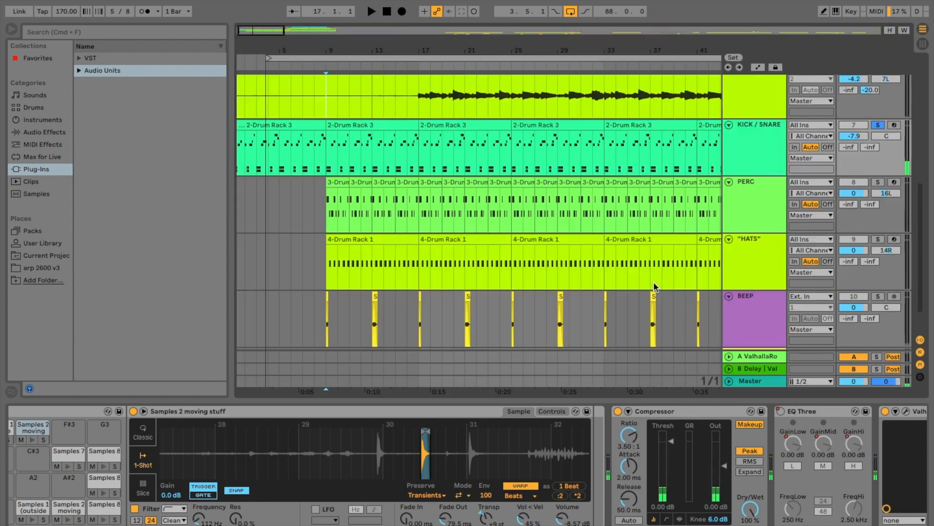
scroll(644, 464, "right", 10)
scroll(644, 464, "left", 10)
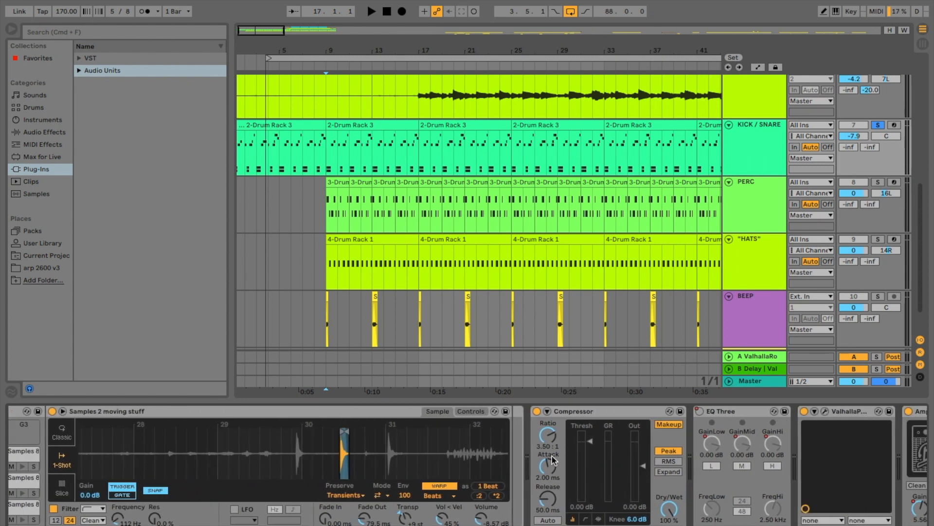
scroll(553, 460, "right", 10)
left_click(484, 411)
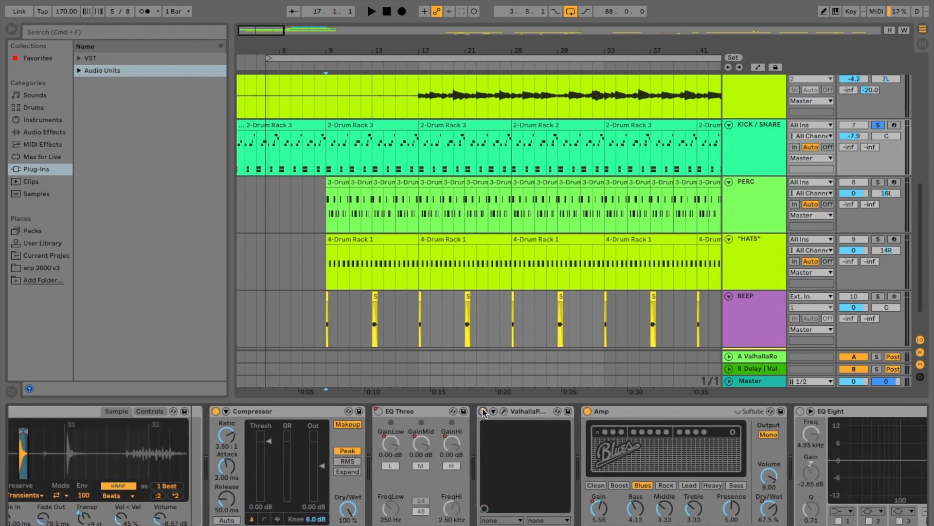
left_click(504, 412)
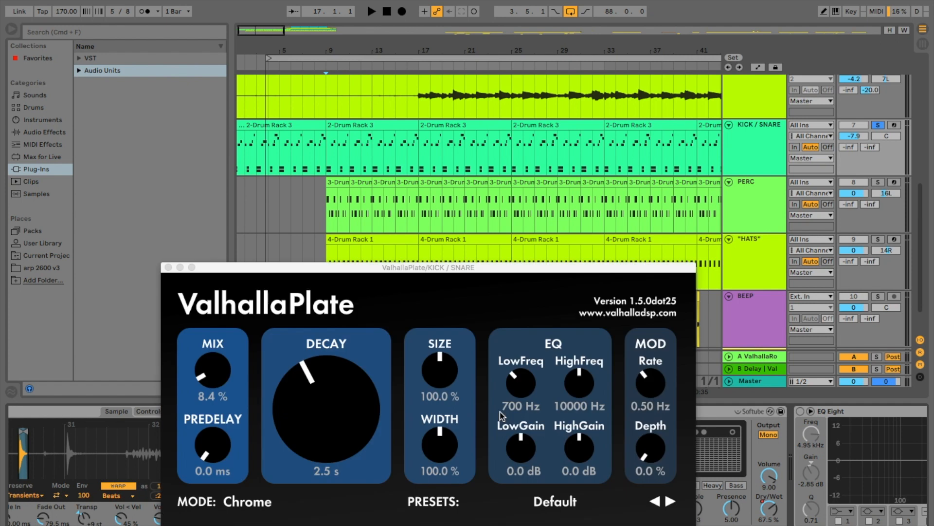
left_click(169, 267)
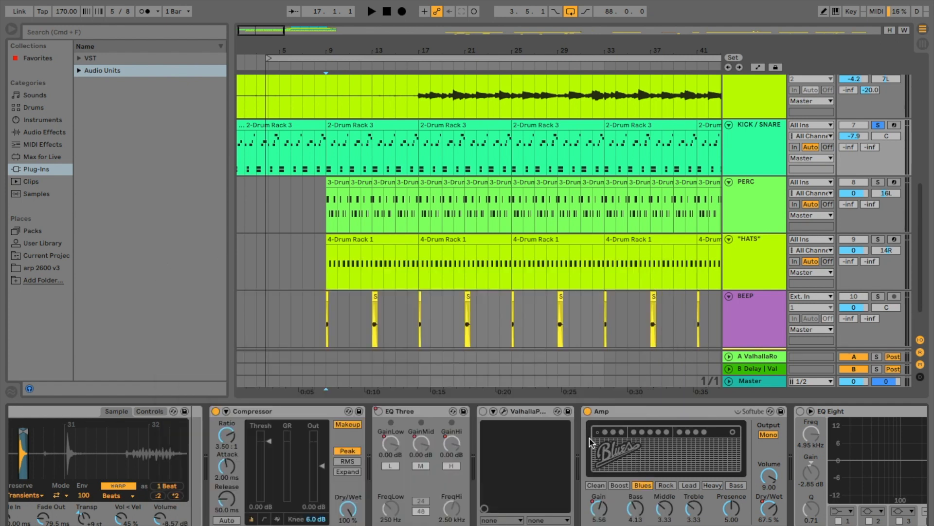
- Review the Compressor, EQ Three, Amp and EQ Eight devices in the KICK / SNARE effect chain
scroll(590, 442, "right", 3)
scroll(570, 432, "right", 2)
scroll(590, 489, "right", 1)
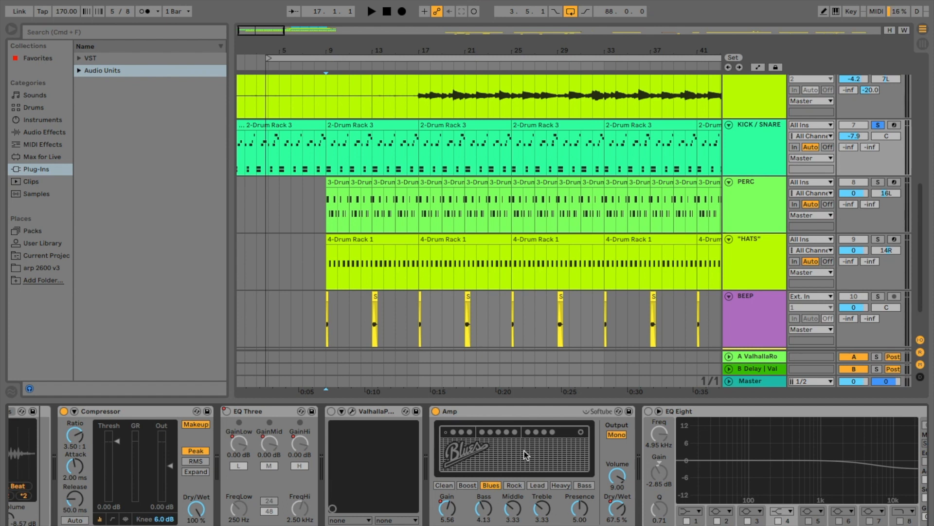
scroll(535, 441, "right", 4)
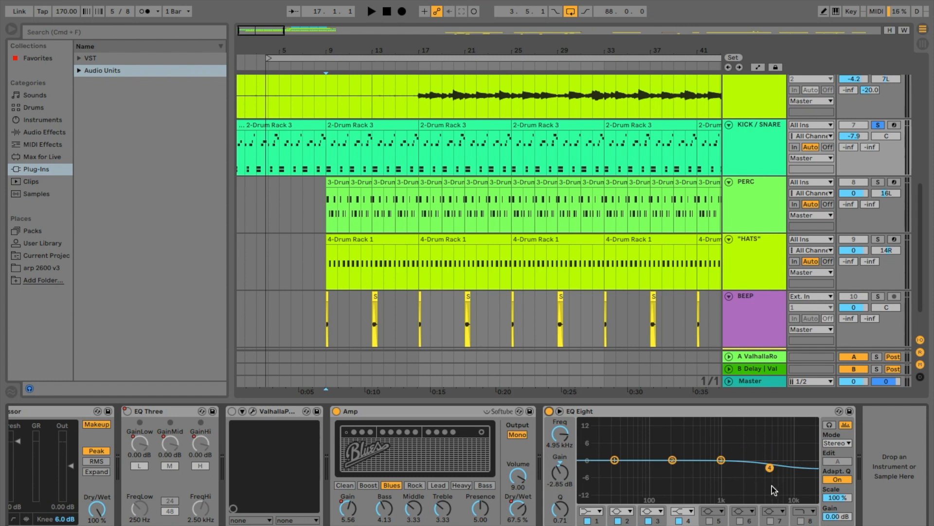
scroll(511, 425, "left", 10)
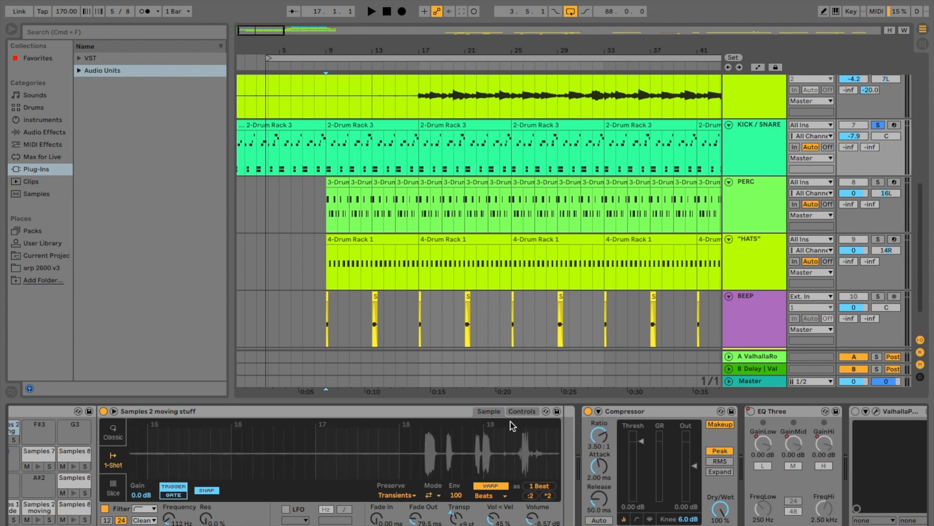
scroll(732, 368, "up", 1)
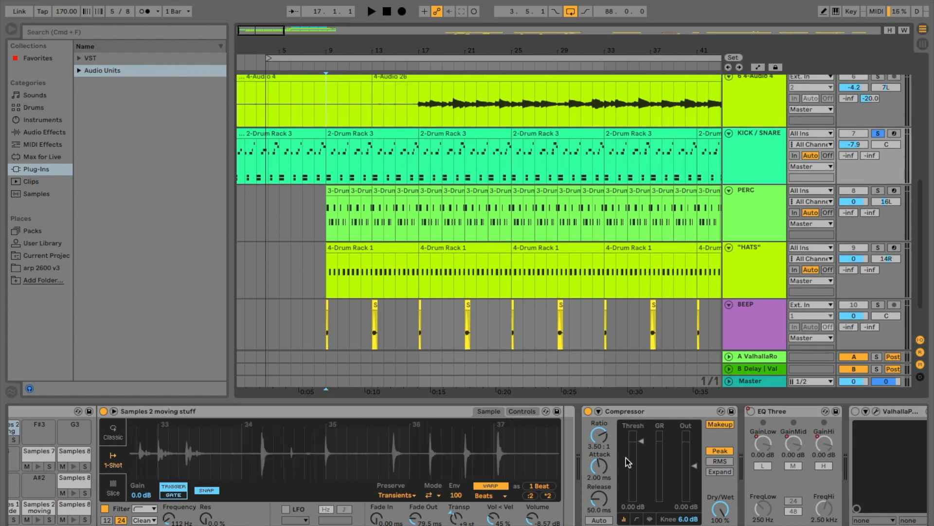
scroll(622, 456, "right", 2)
scroll(542, 430, "right", 5)
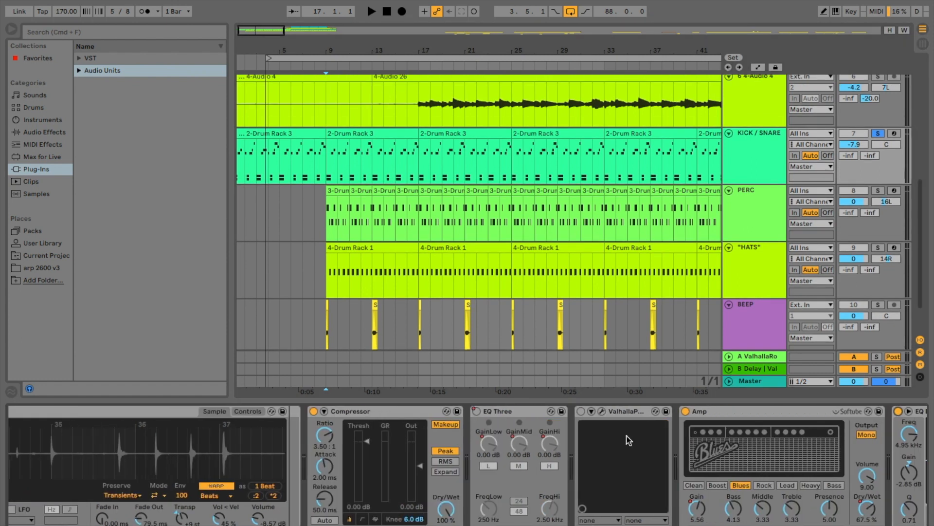
- Play the soloed KICK / SNARE track from the start of the arrangement at bar 1
scroll(438, 246, "up", 3)
scroll(438, 245, "up", 2)
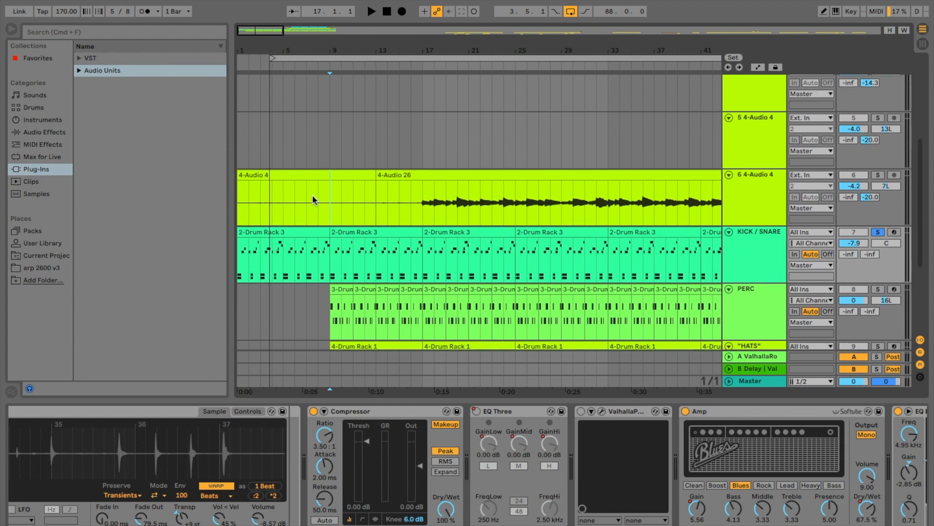
left_click_drag(272, 60, 129, 62)
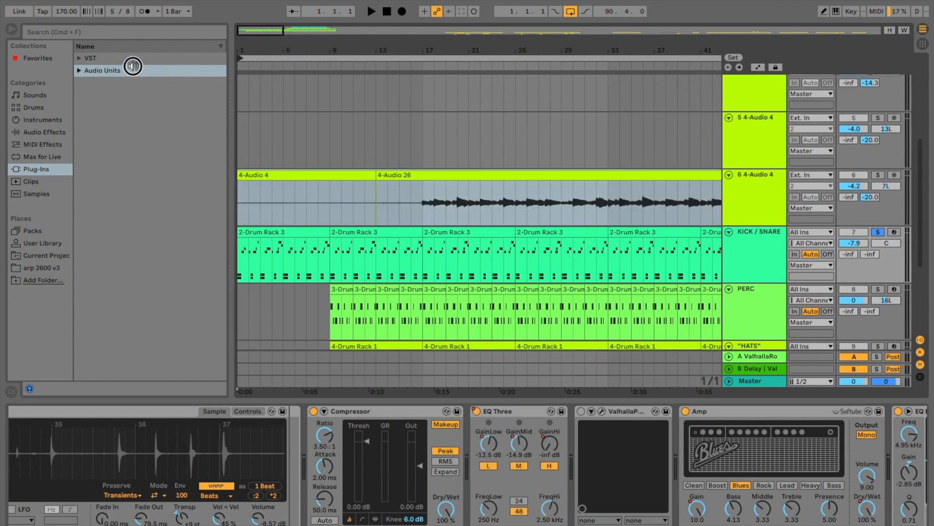
key("space")
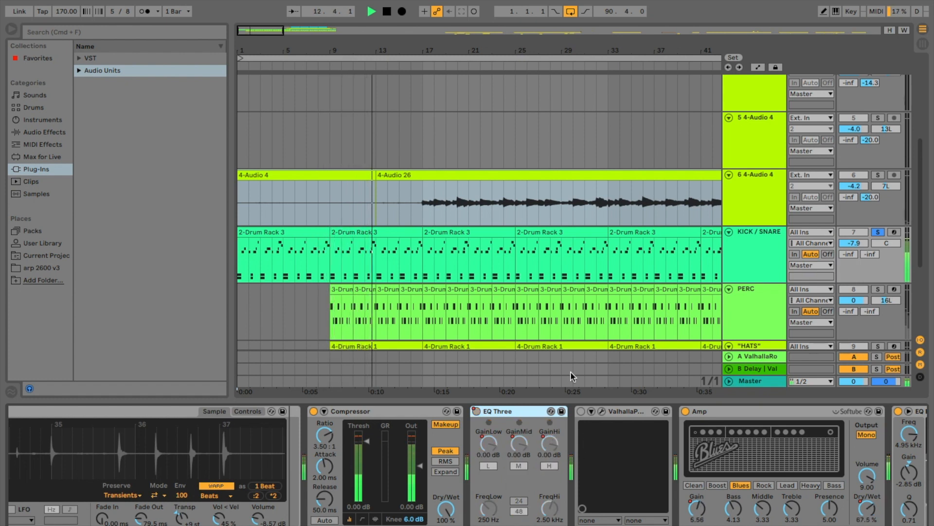
key("space")
- Solo the PERC track and audition its first Samples 1 pad over a longer stretch of the source recording
left_click(765, 253)
scroll(765, 252, "down", 4)
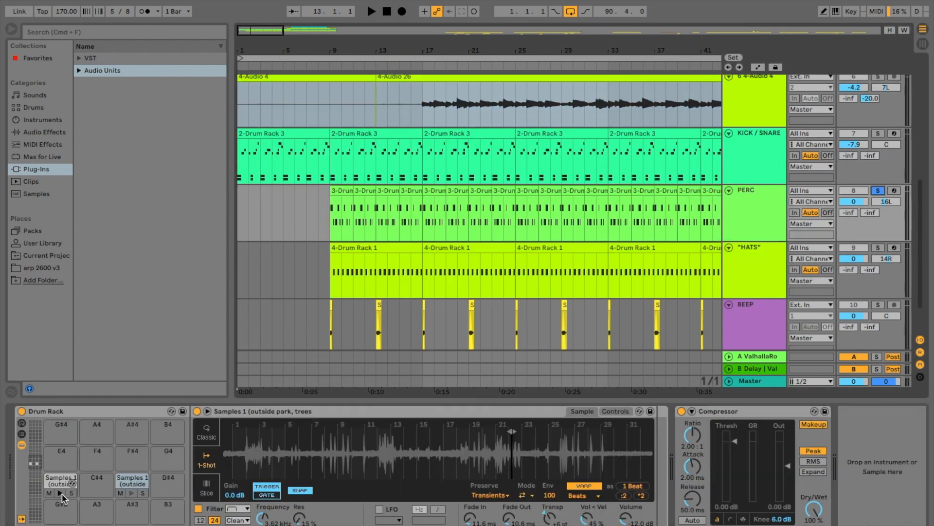
left_click(62, 493)
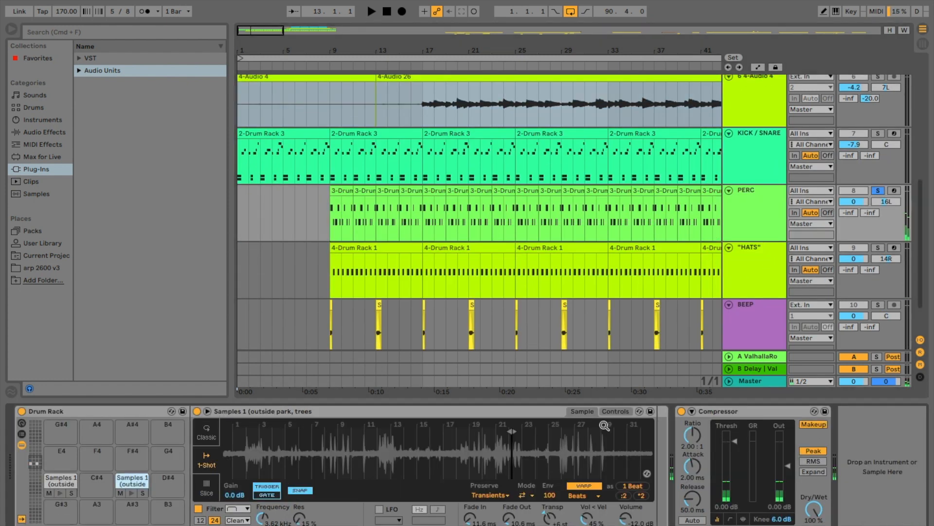
left_click_drag(527, 442, 538, 470)
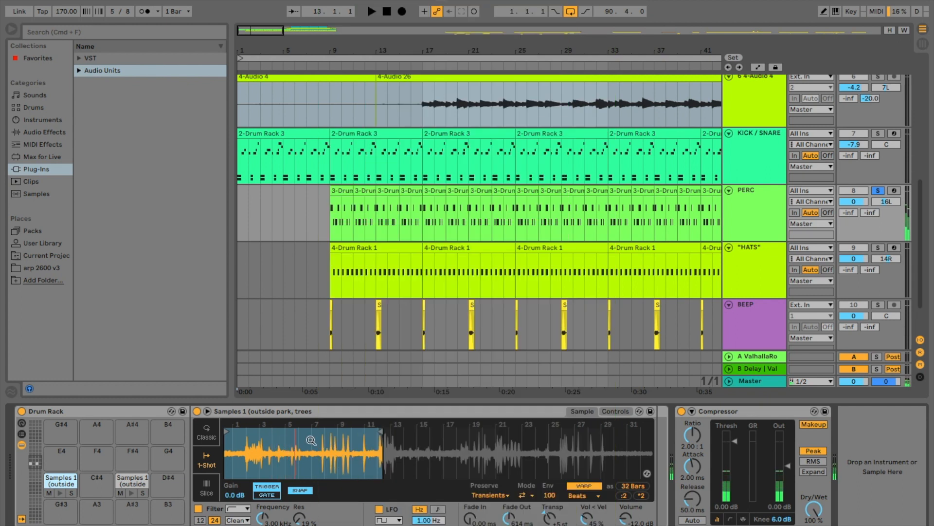
- Audition the second Samples 1 pad with its slice extended along the source recording, and check its filter and pitch controls
left_click(132, 484)
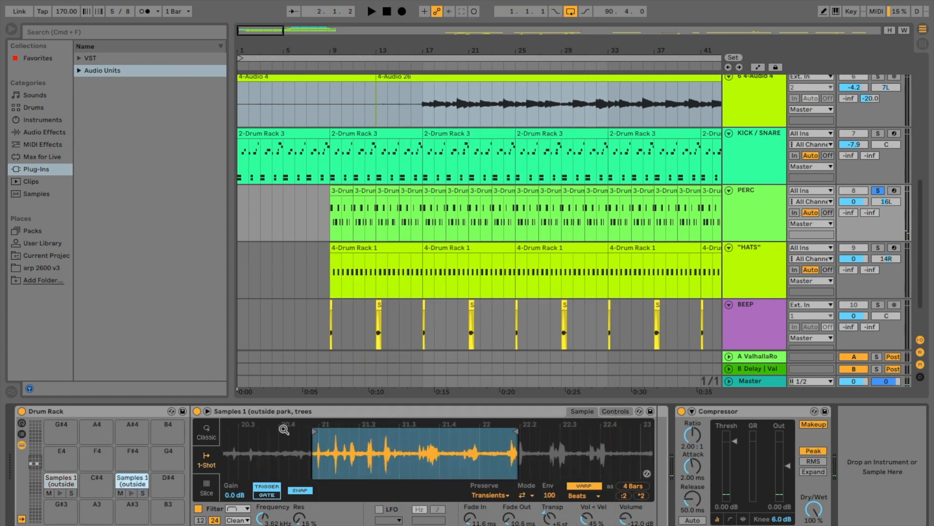
left_click_drag(514, 432, 322, 431)
left_click(130, 493)
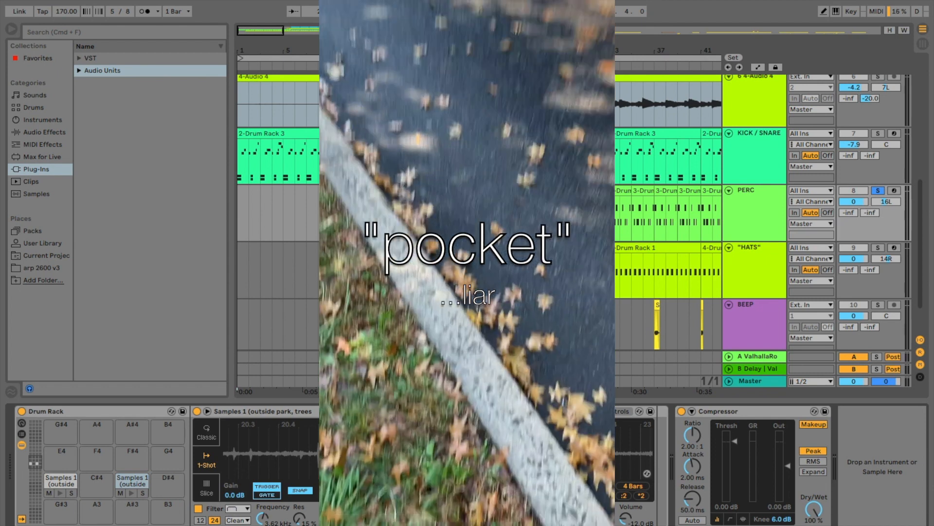
left_click(131, 493)
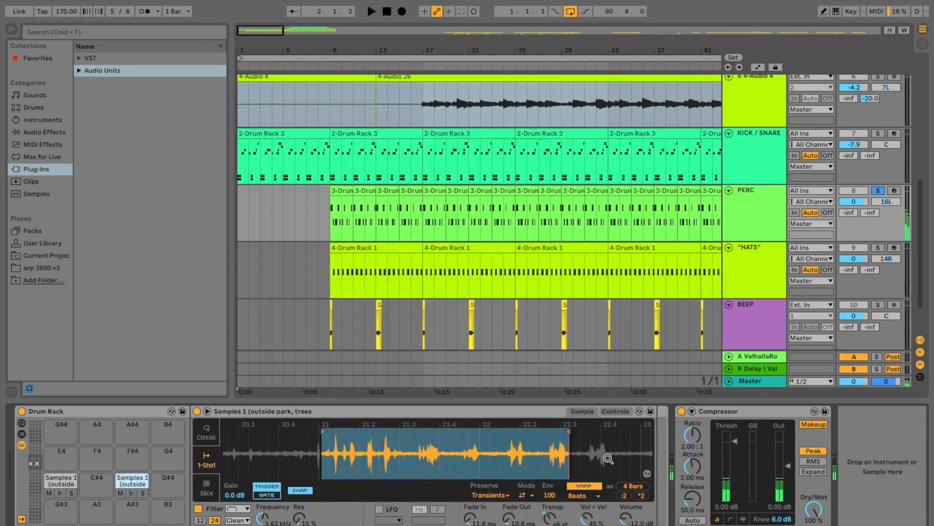
scroll(609, 458, "right", 3)
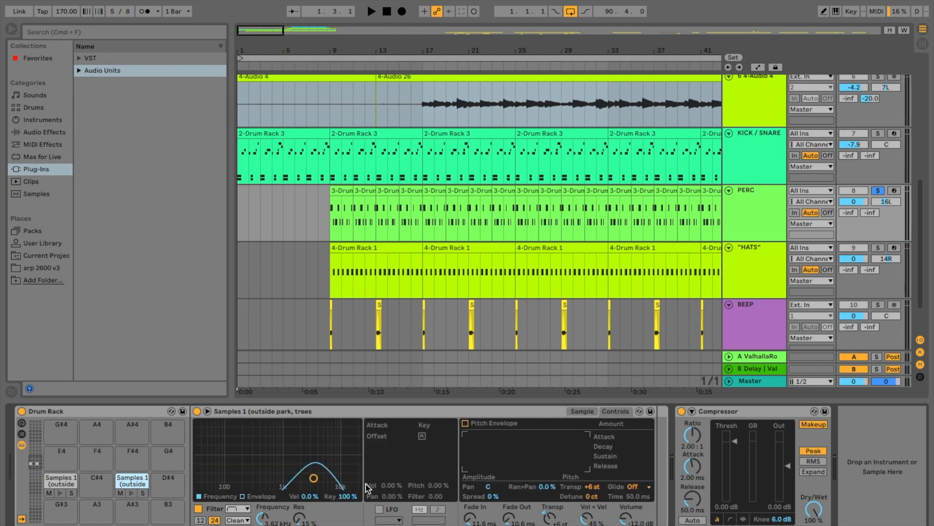
left_click(132, 493)
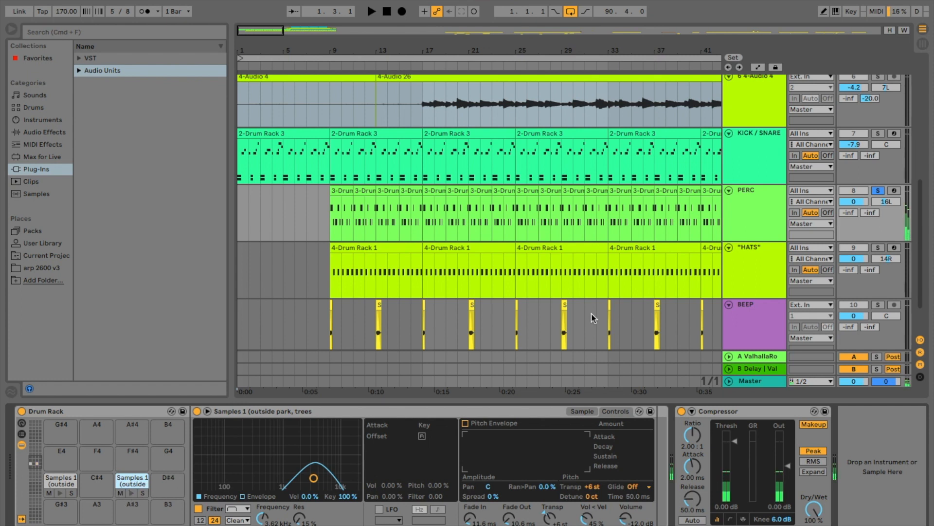
- Play the soloed PERC track from just before bar 9
left_click(329, 81)
left_click(322, 201)
key("space")
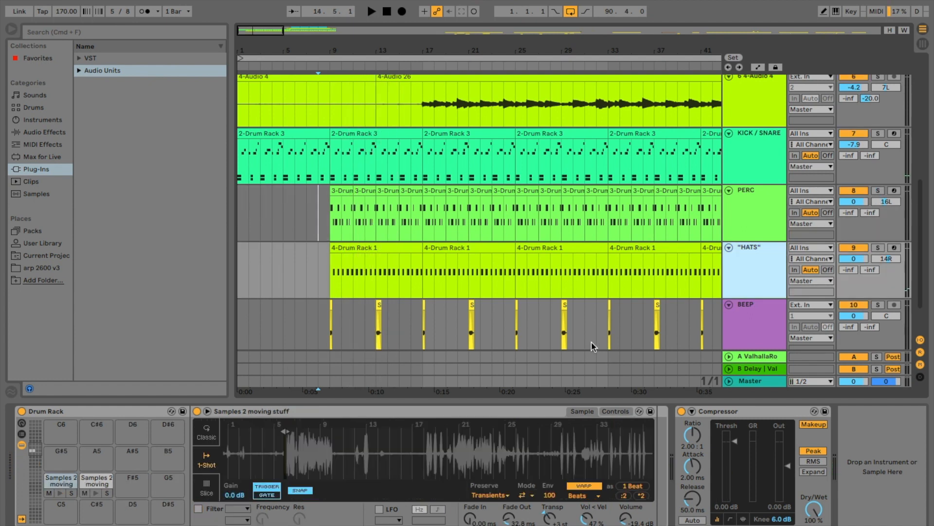
- Audition both Samples 2 pads of the "HATS" drum rack and inspect their slices in the source waveform
left_click(62, 493)
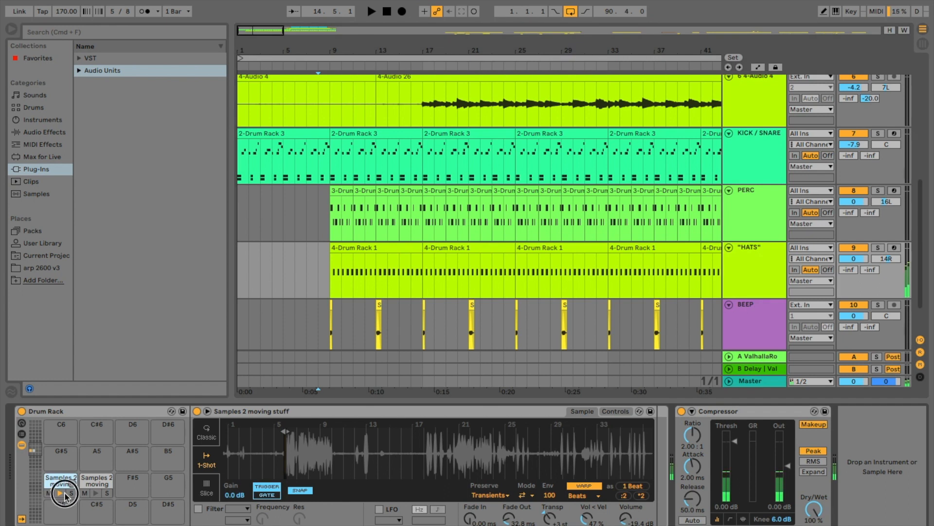
left_click(96, 493)
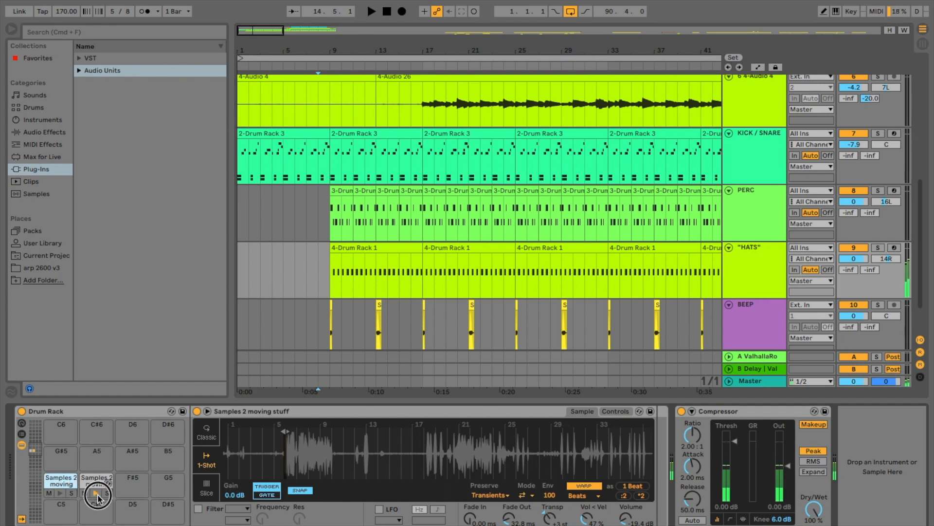
left_click(61, 493)
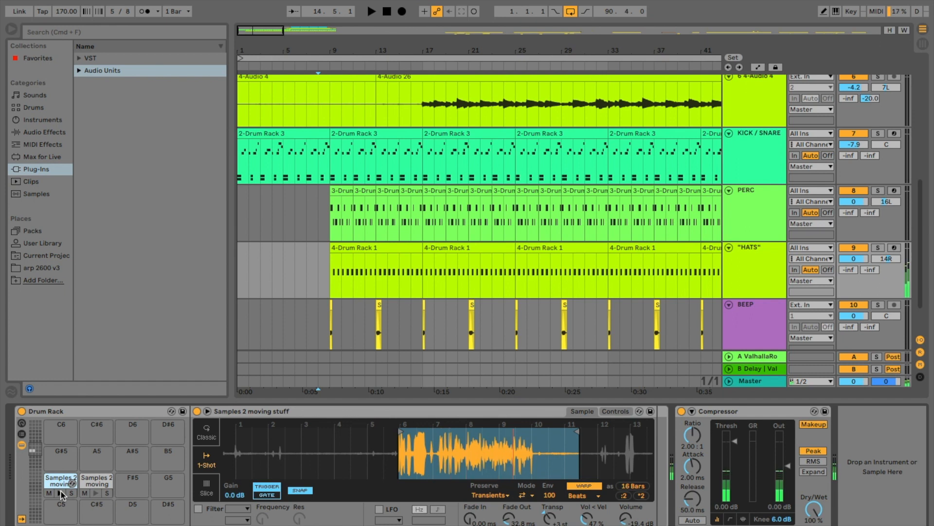
left_click(96, 489)
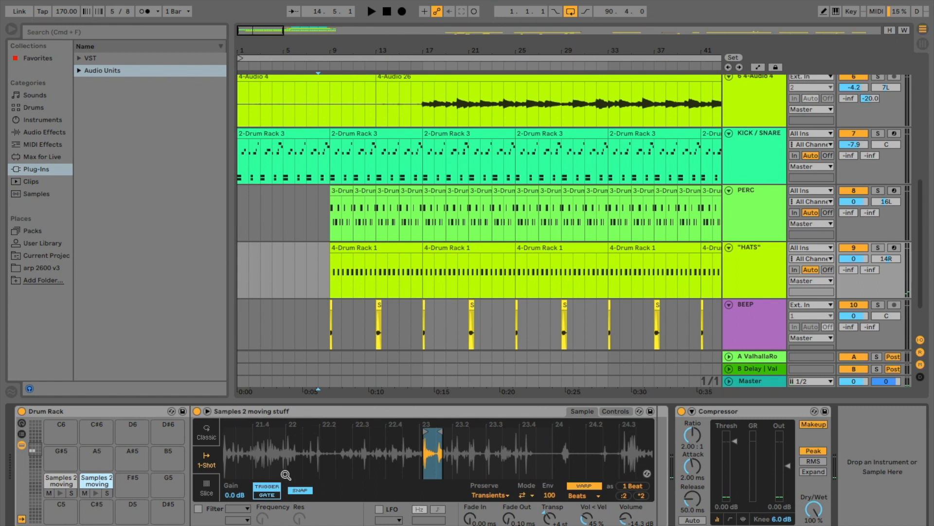
left_click(94, 494)
left_click(93, 494)
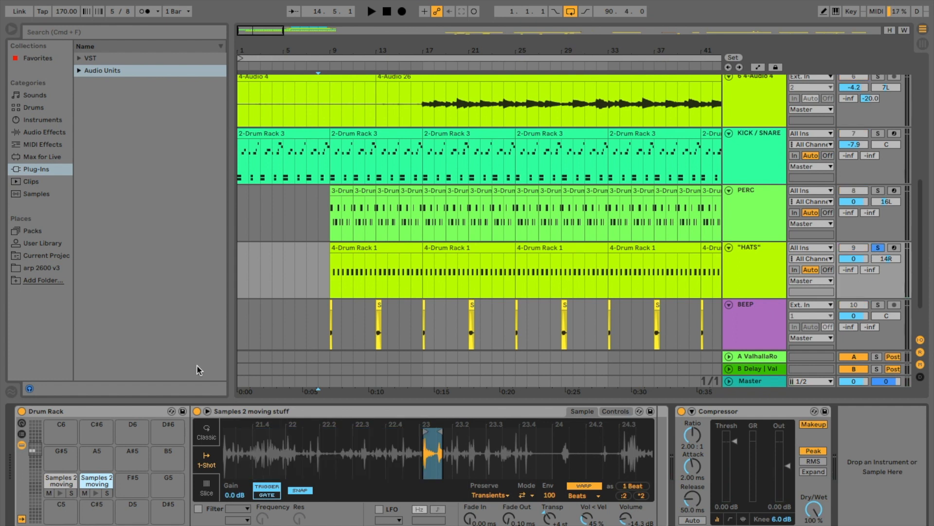
- Play the arrangement from bar 9 with the "HATS" track soloed
left_click(331, 273)
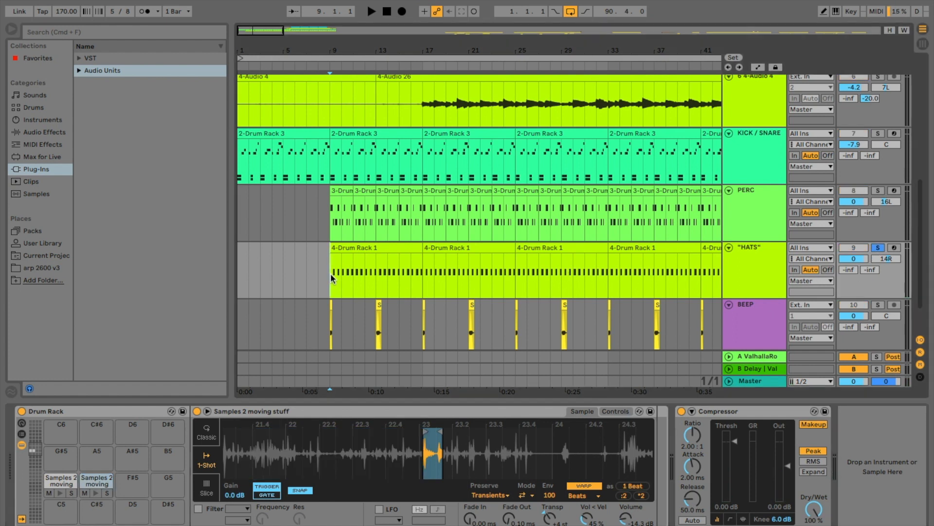
key("space")
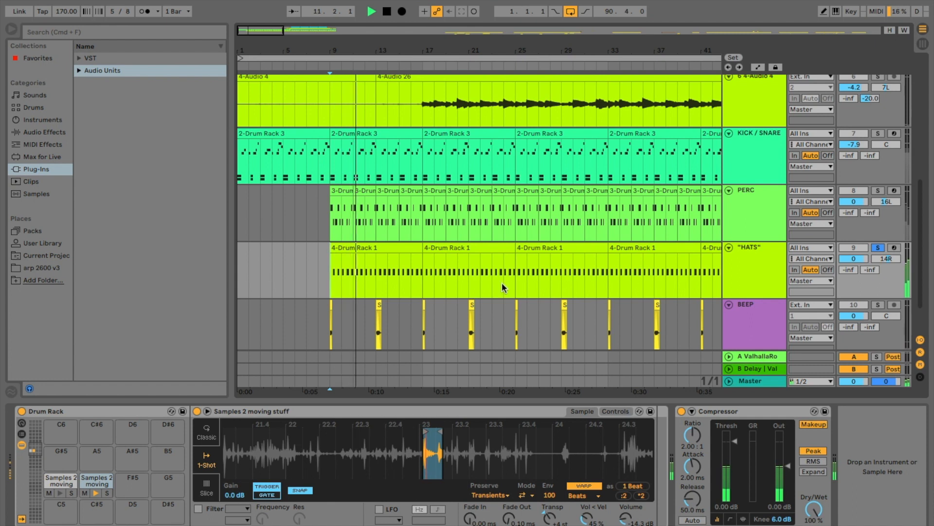
key("space")
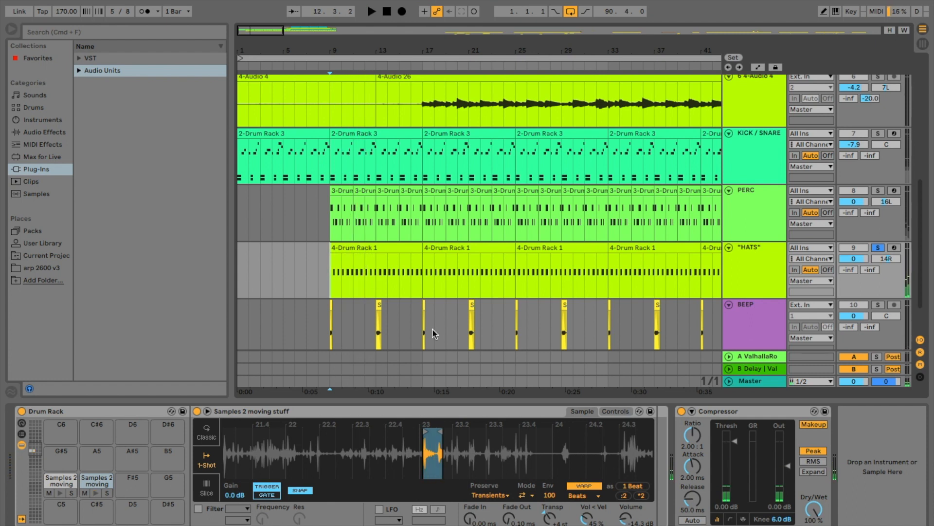
- Select and solo the BEEP track, and play its first clip from just before bar 9
scroll(548, 325, "up", 2)
scroll(548, 325, "down", 4)
left_click(726, 273)
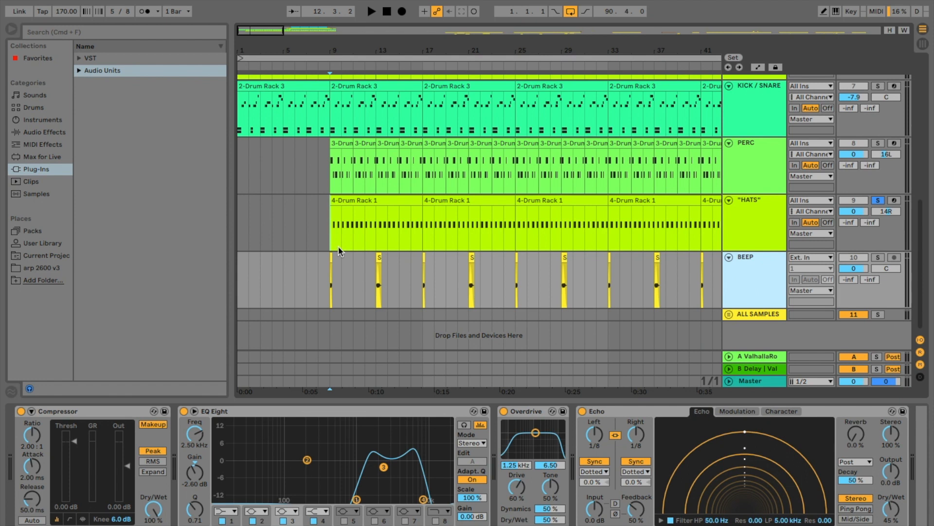
scroll(338, 246, "up", 5)
scroll(338, 246, "left", 3)
scroll(407, 282, "right", 3)
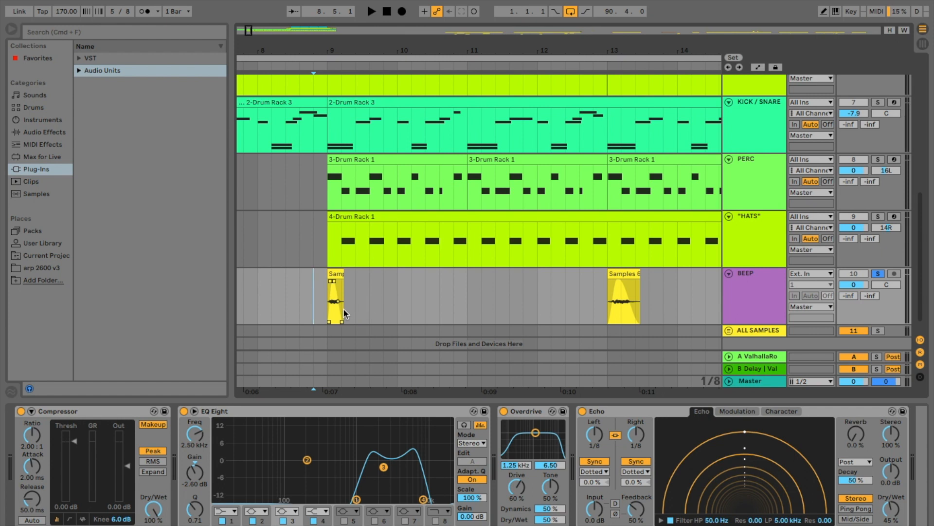
left_click(321, 301)
key("space")
key("space")
- Switch off the Compressor, EQ Eight, Overdrive and Echo devices on the BEEP track
left_click(184, 411)
left_click(21, 412)
left_click(503, 411)
left_click(582, 411)
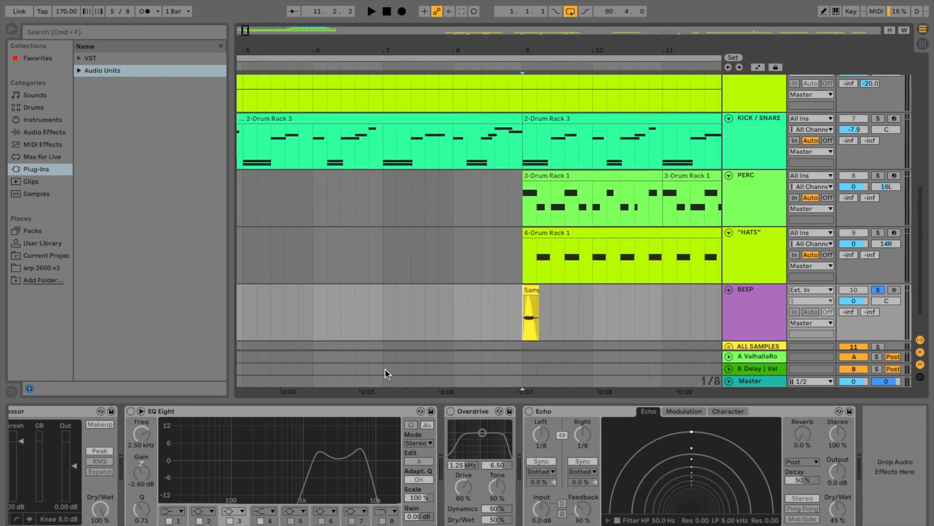
- Play the first BEEP clip from bar 9 without its effects
scroll(438, 319, "right", 3)
key("space")
- Listen to the first BEEP clip extended over more of its Samples 6 recording, and restore its short length
key("space")
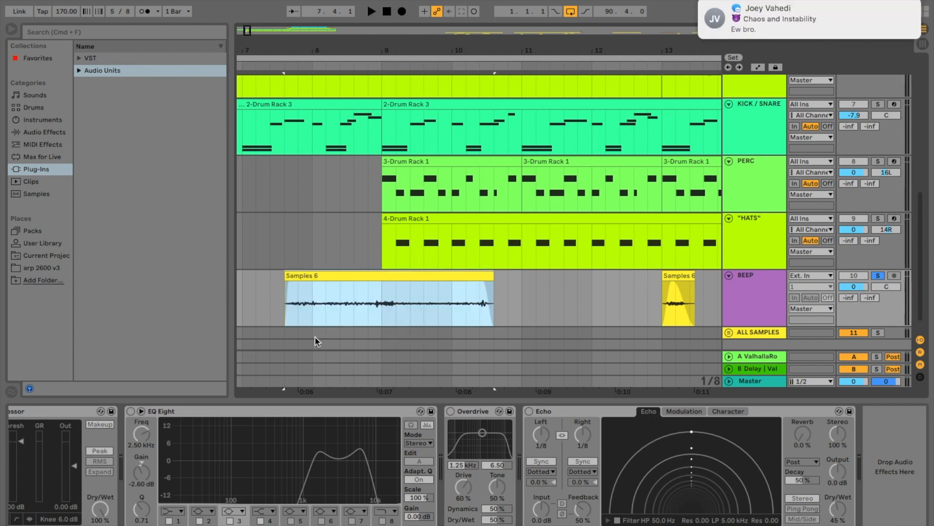
left_click(281, 314)
key("space")
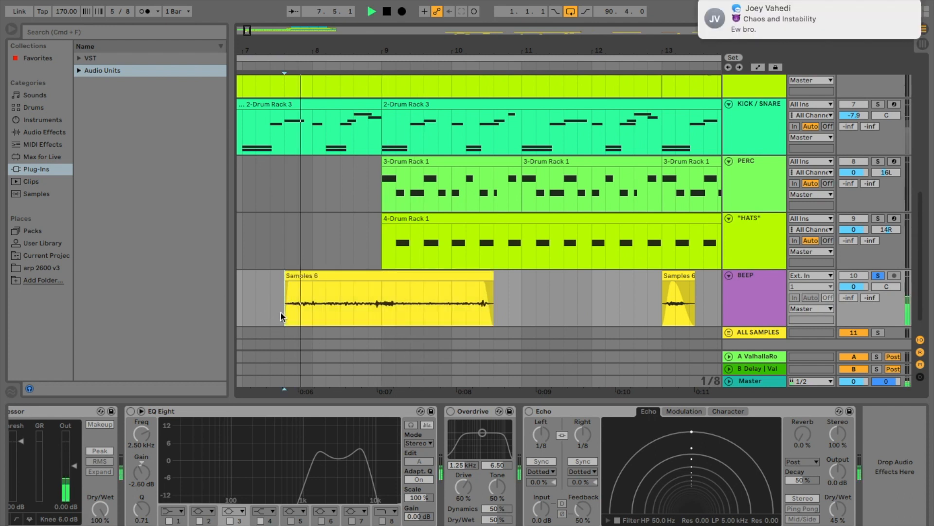
key("space")
left_click(500, 275)
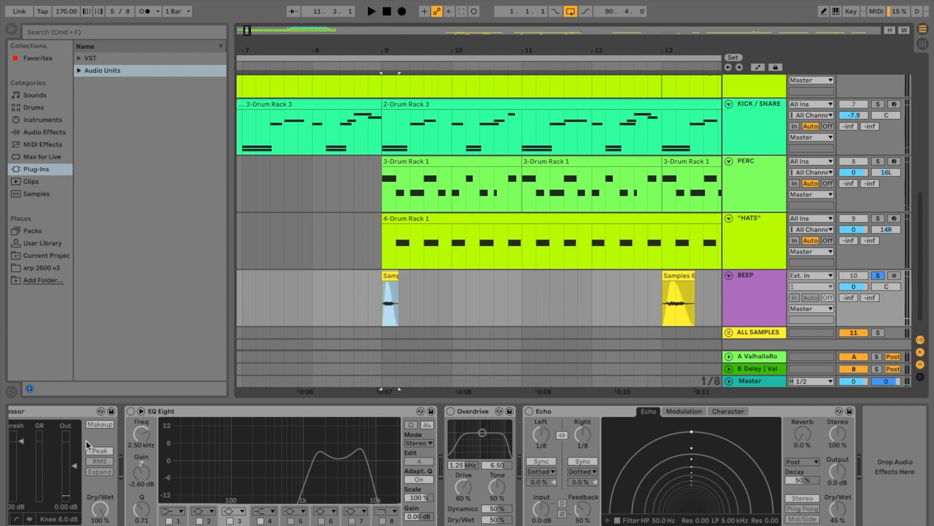
- Switch the Compressor and EQ Eight on the BEEP track back on, and play the first BEEP clip from just before bar 9
left_click(88, 444)
left_click(21, 411)
left_click(184, 412)
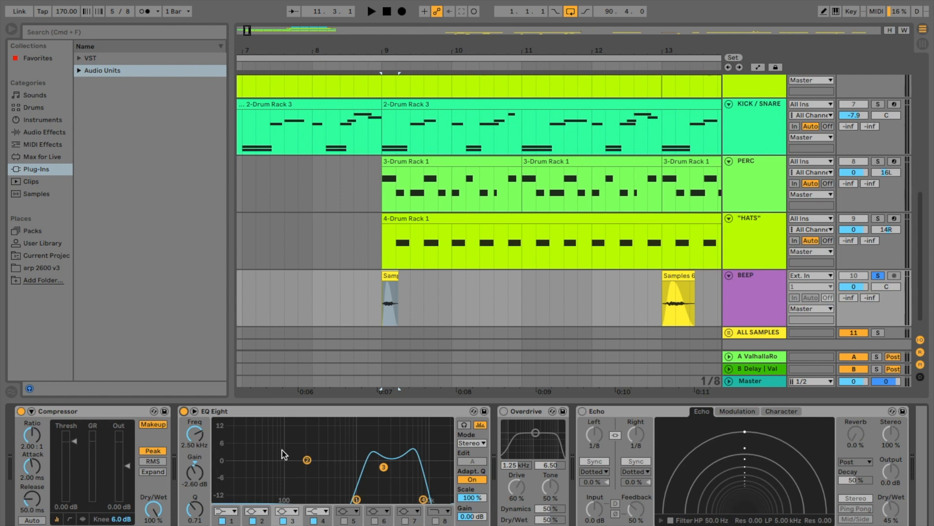
left_click(368, 304)
key("space")
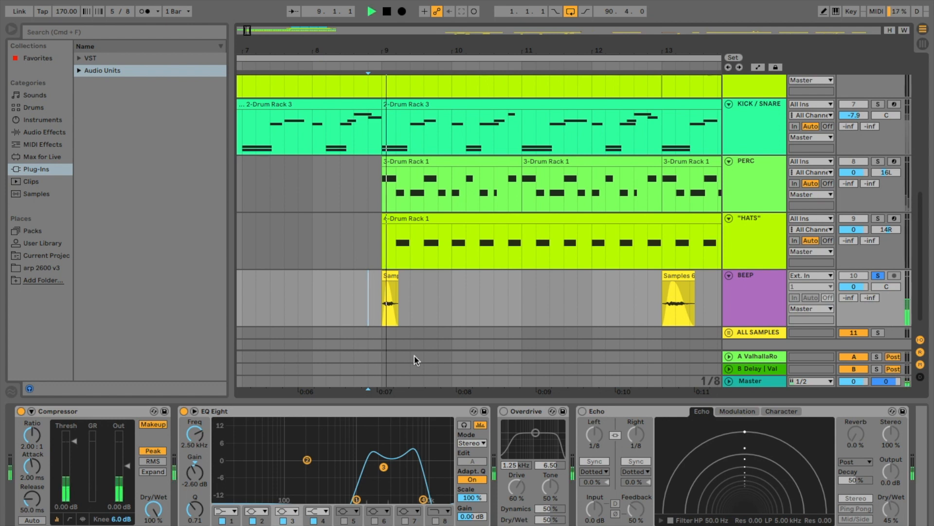
key("space")
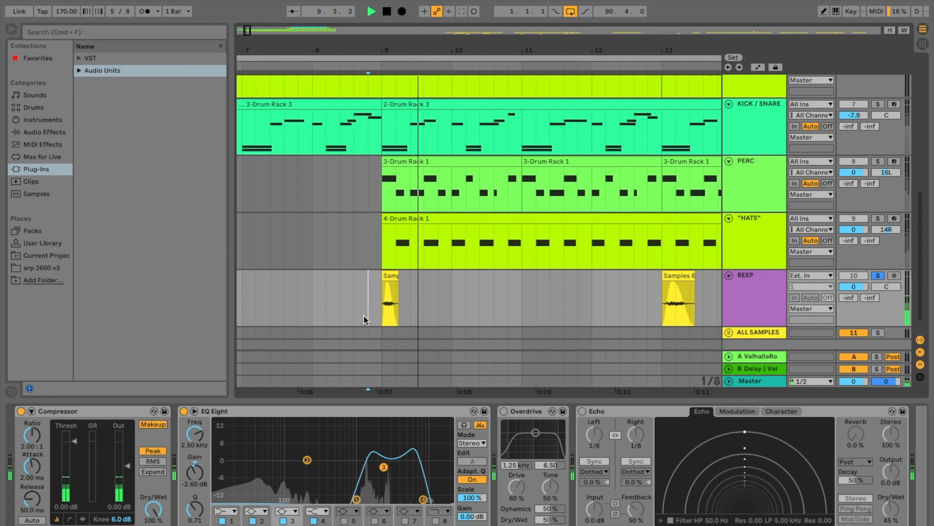
- Compare the sample settings of the BEEP clips at bars 9 and 13, including their transposition
double_click(387, 315)
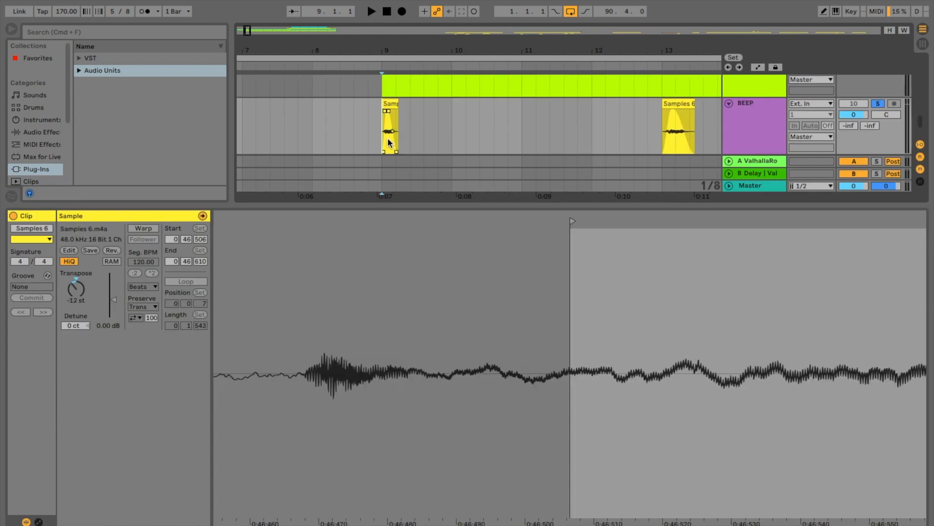
key("space")
left_click(661, 131)
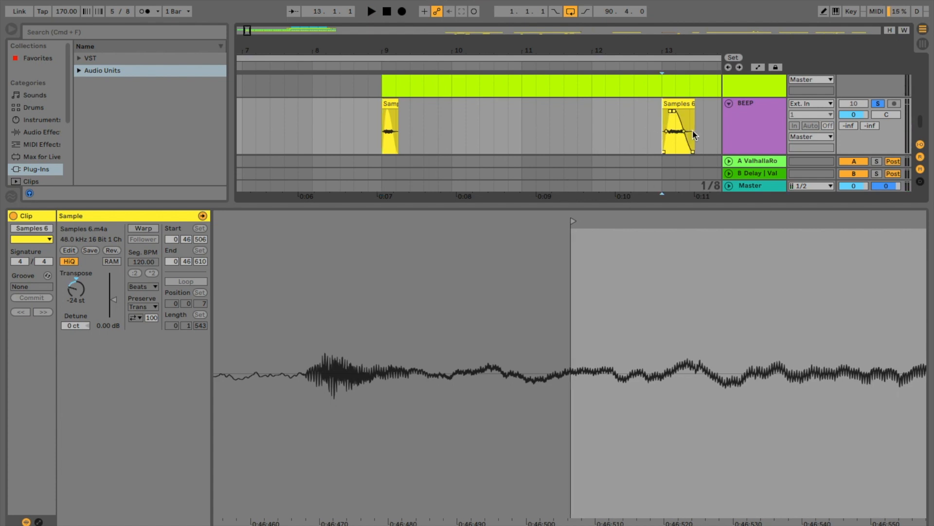
left_click(388, 136)
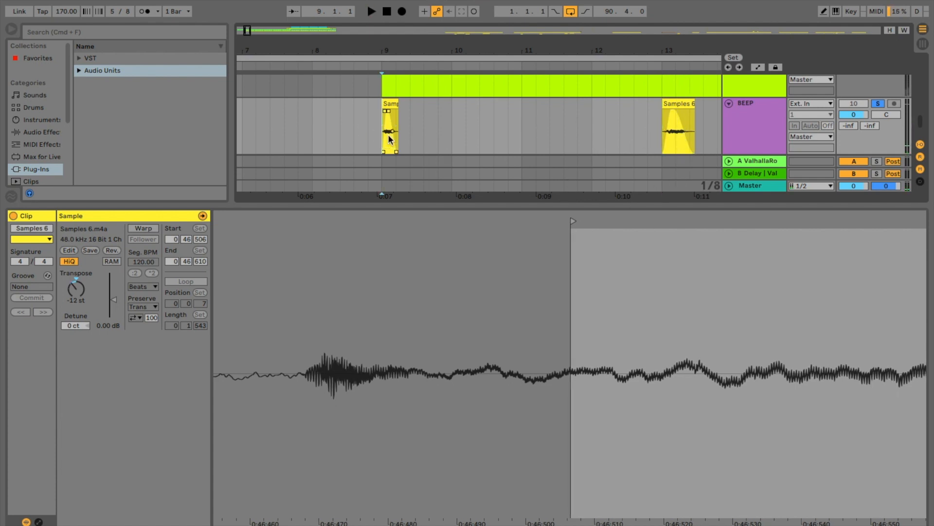
- Try a higher transposition on the first BEEP clip and listen to it repeatedly from just before bar 9
left_click_drag(75, 289, 76, 274)
left_click(370, 133)
key("space")
key("space")
left_click(377, 133)
key("space")
key("space")
left_click(367, 133)
key("space")
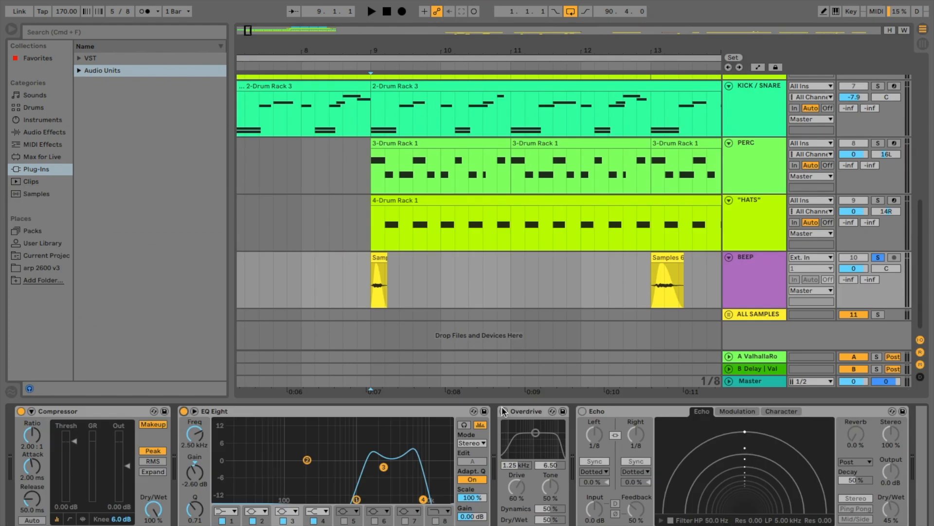
- Switch the Overdrive and Echo devices on the BEEP track back on
left_click(504, 410)
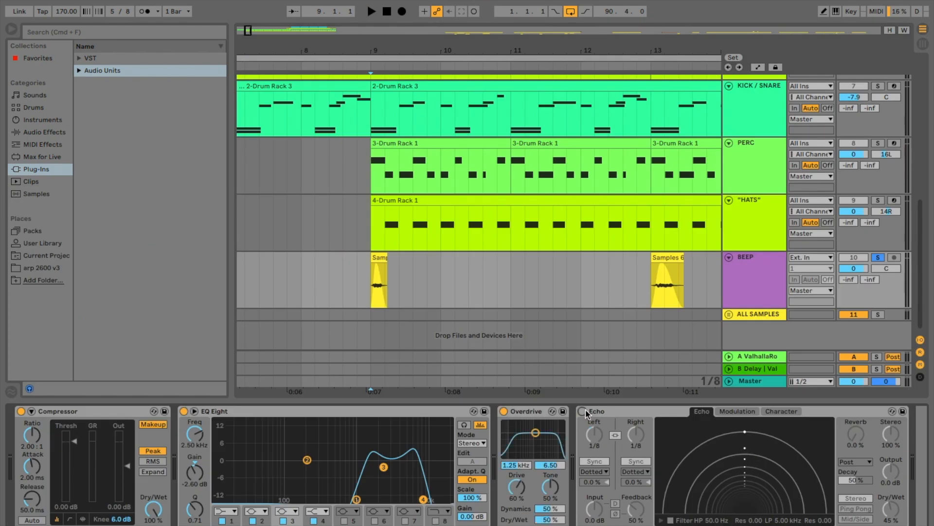
left_click(583, 410)
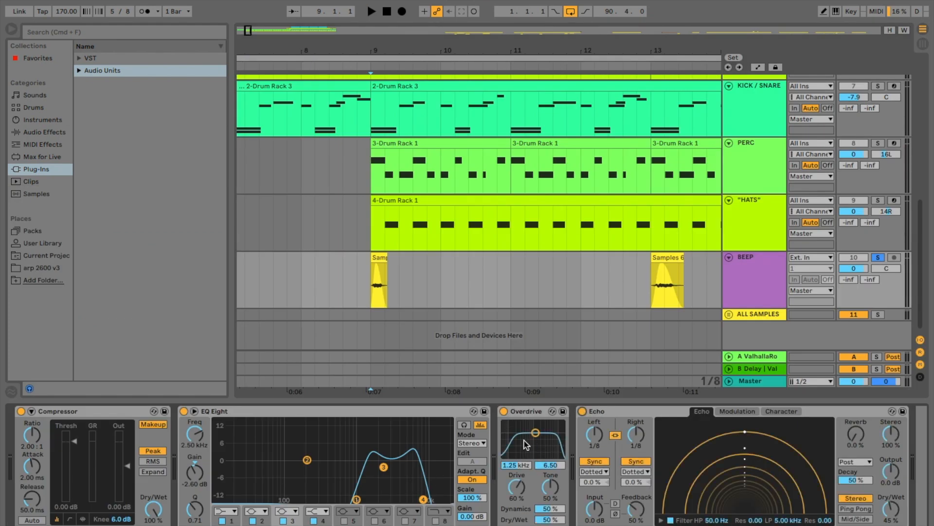
scroll(639, 458, "right", 2)
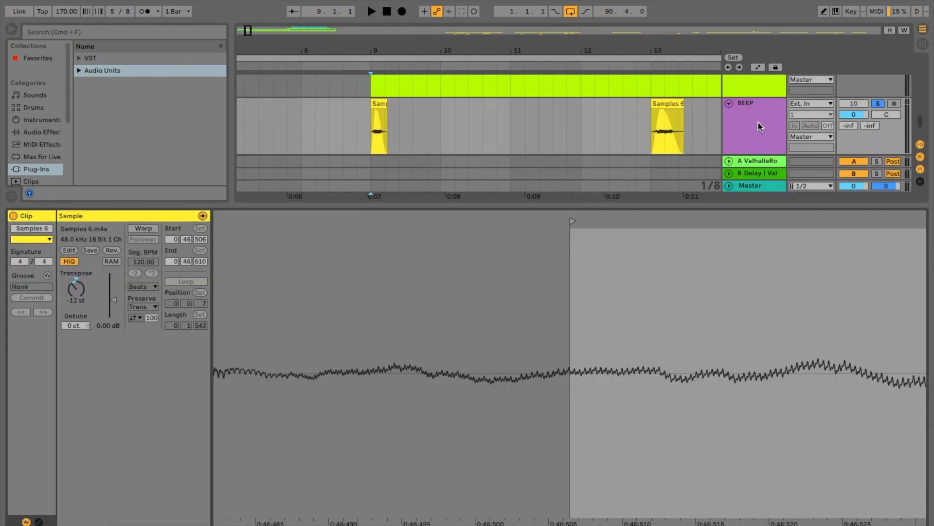
- Show the BEEP track's devices and play the track with all effects from bar 9 through the clip at bar 13
left_click(759, 126)
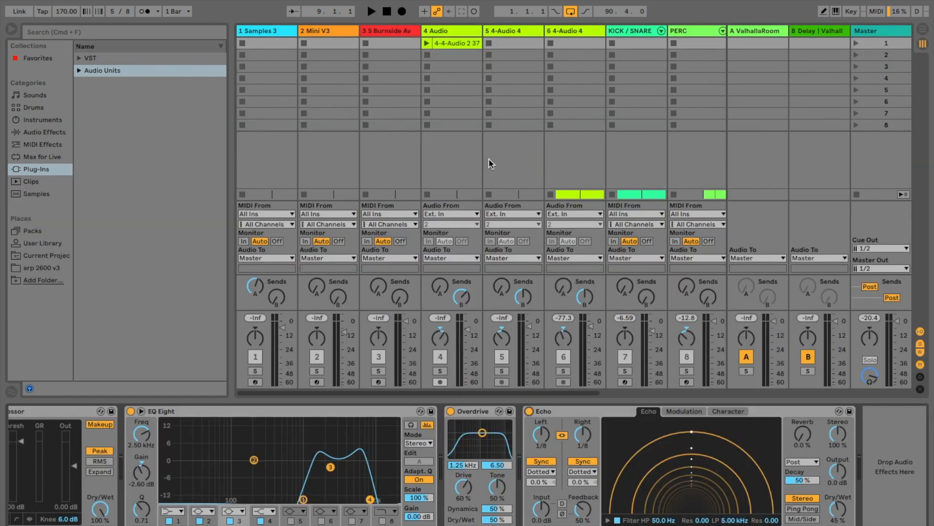
key("Tab")
key("space")
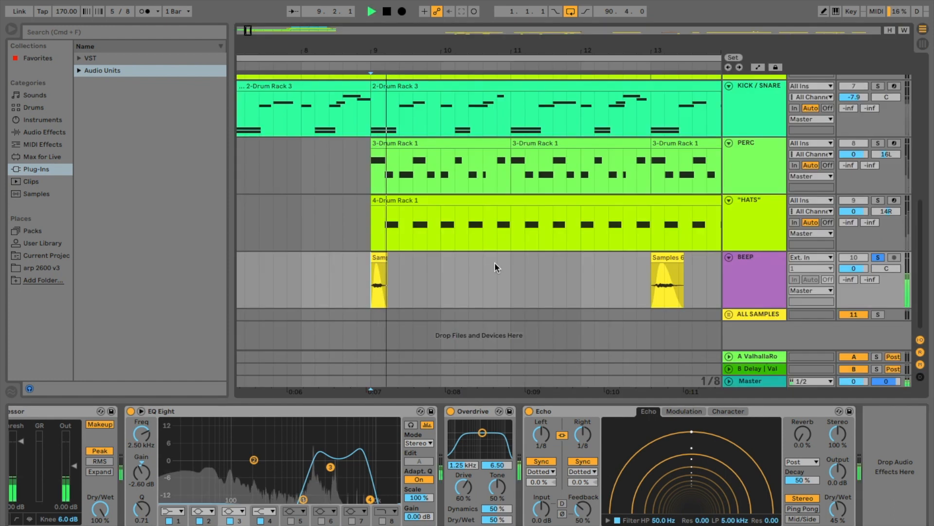
scroll(611, 281, "right", 4)
scroll(611, 281, "up", 1)
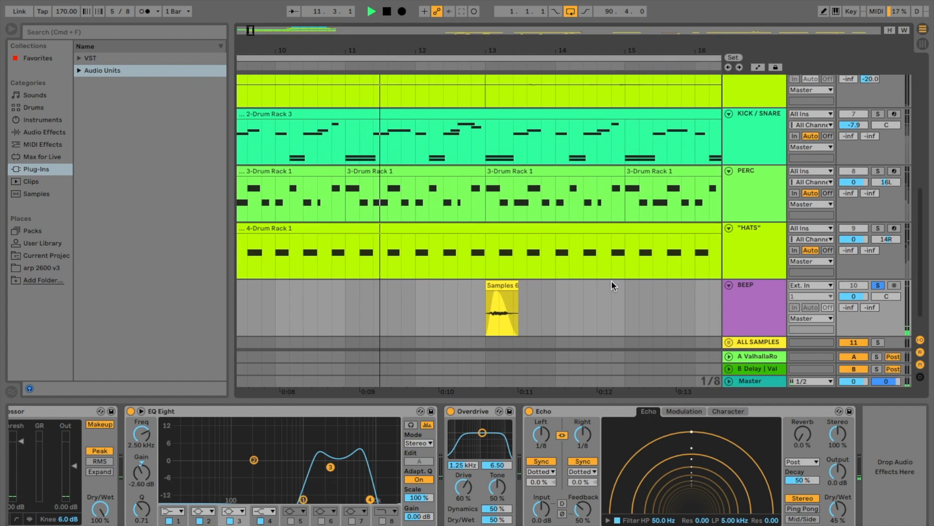
scroll(612, 280, "down", 1)
scroll(612, 280, "right", 1)
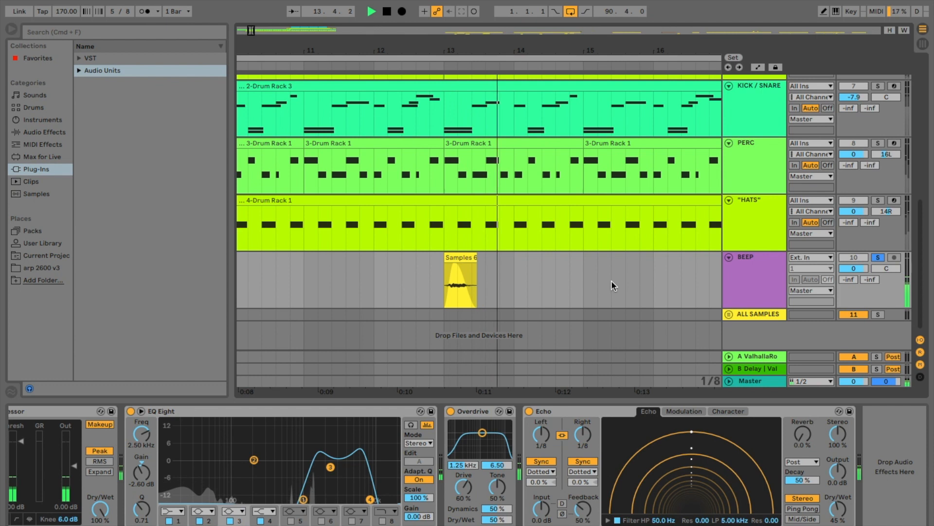
key("space")
- Play the original Samples 3 recording in the ALL SAMPLES group from its beginning
scroll(573, 291, "down", 2)
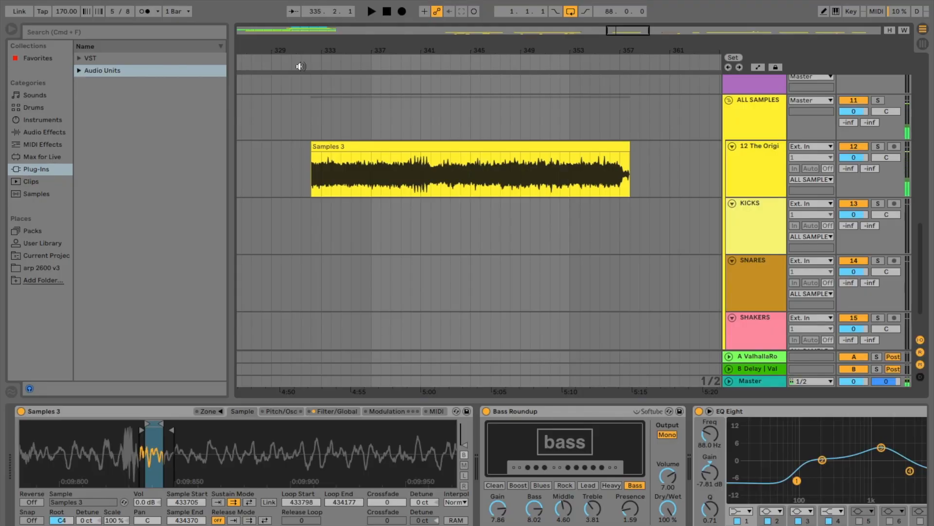
left_click(309, 65)
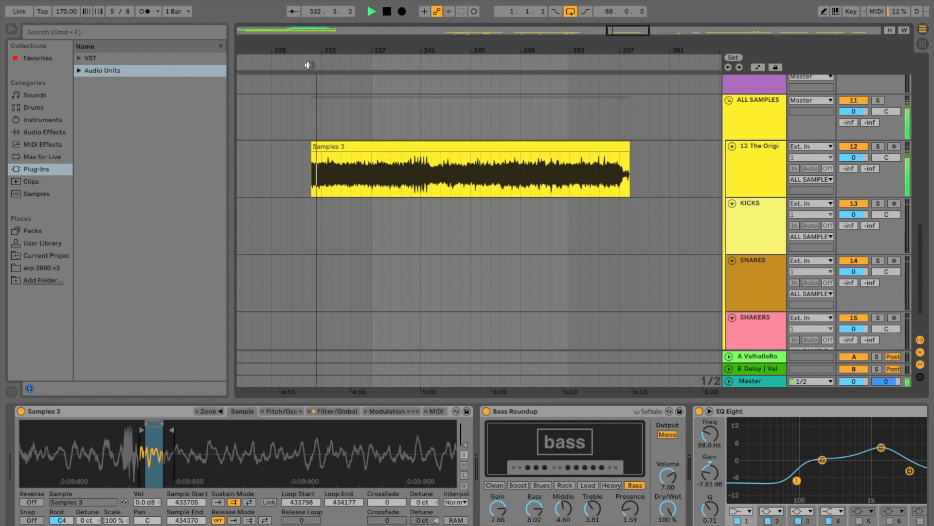
key("space")
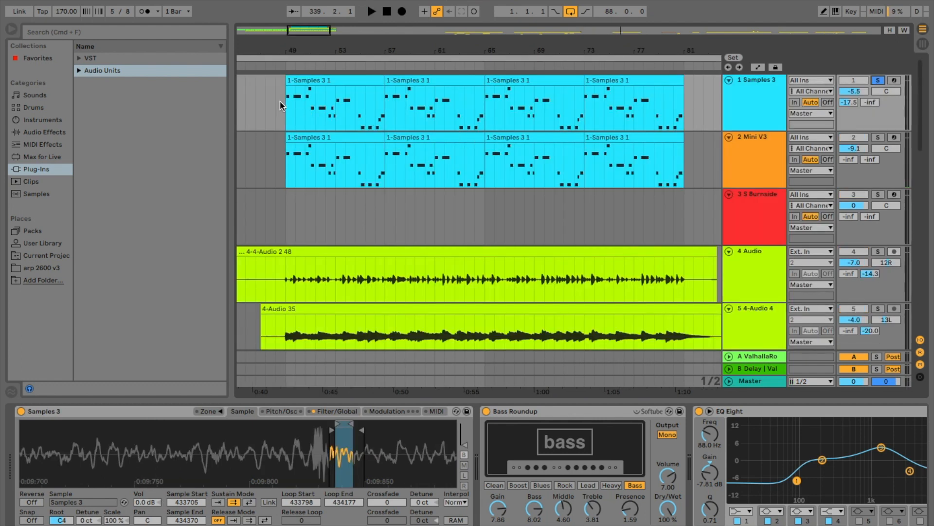
- Listen to the 1 Samples 3 track with its sampler loop start moved back to 429817 and 417703, and undo the loop changes
scroll(332, 432, "down", 5)
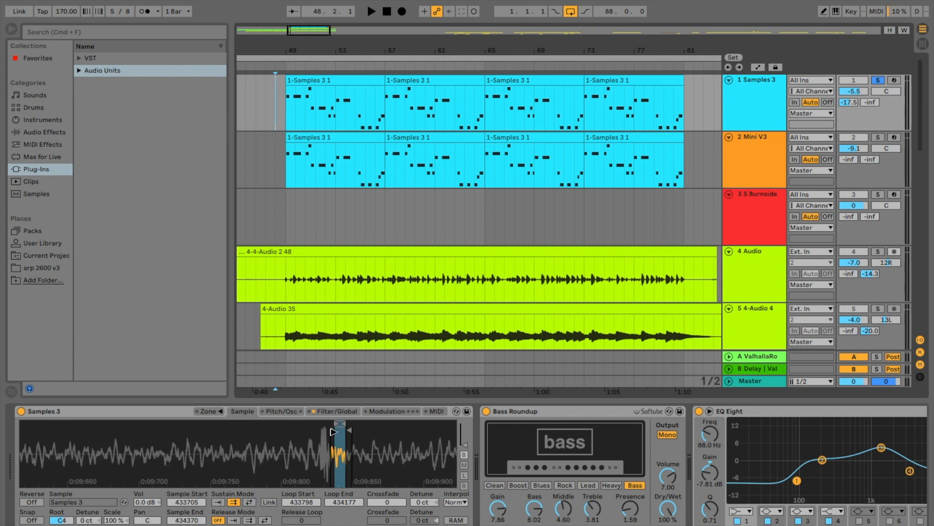
left_click(334, 427)
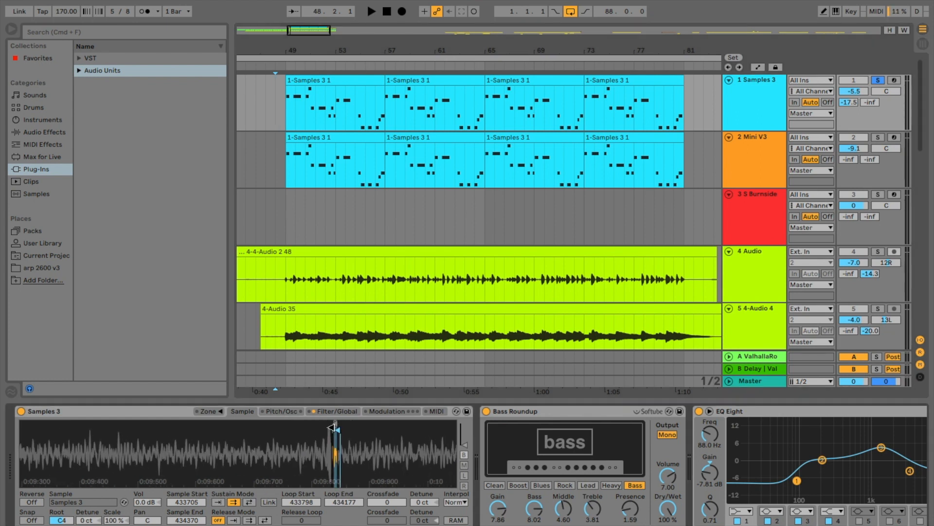
scroll(331, 428, "up", 5)
left_click_drag(333, 421, 187, 422)
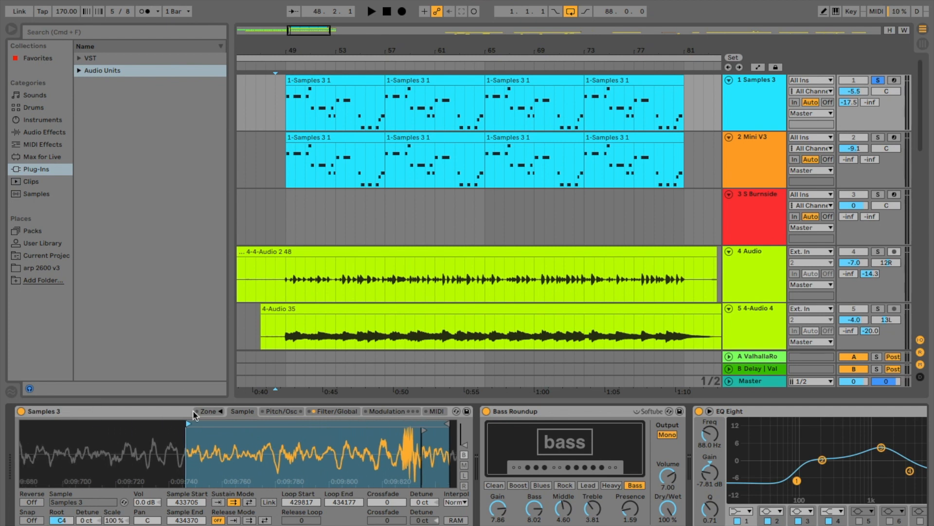
key("space")
key("space")
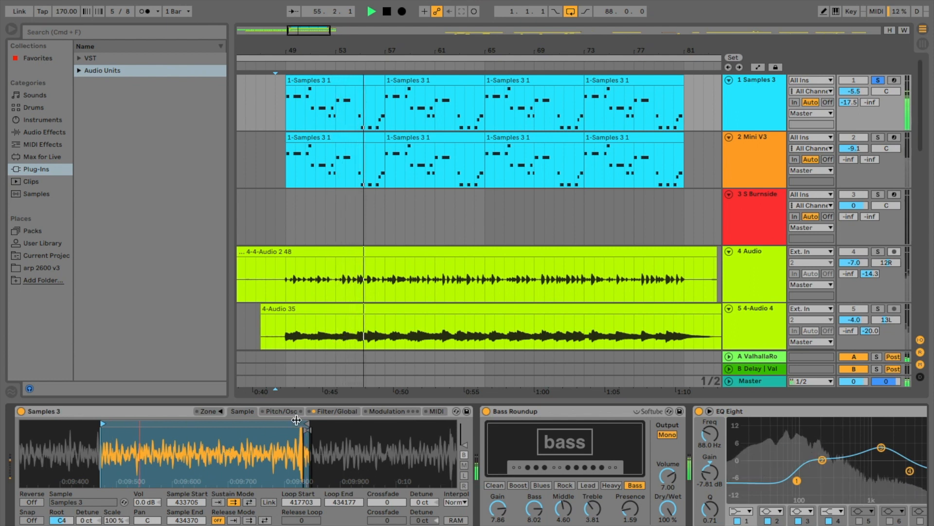
key("space")
key("super+z")
key("super+z")
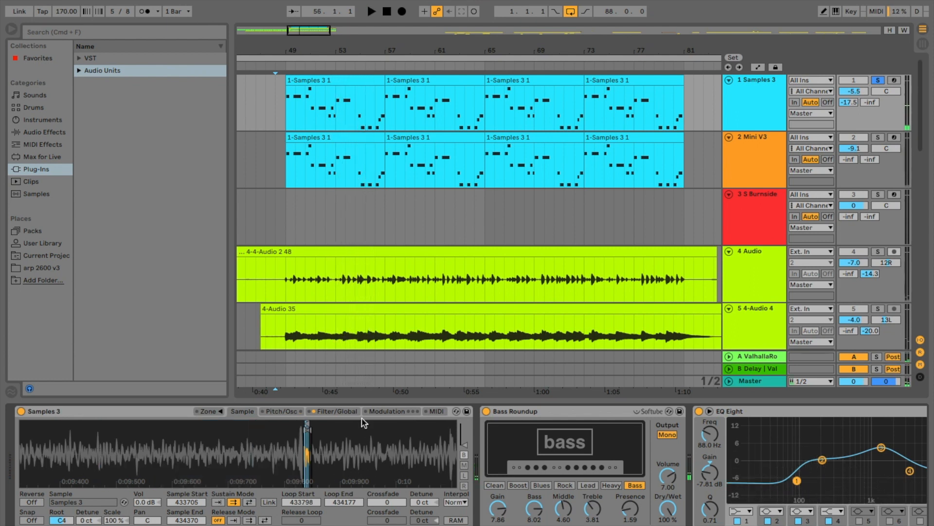
- Examine the short loop in the Samples 3 sampler waveform and the Bass Roundup and EQ Eight devices that follow it
scroll(293, 458, "up", 5)
scroll(386, 457, "right", 3)
scroll(388, 460, "left", 1)
scroll(387, 460, "up", 4)
scroll(388, 460, "left", 3)
scroll(242, 446, "left", 3)
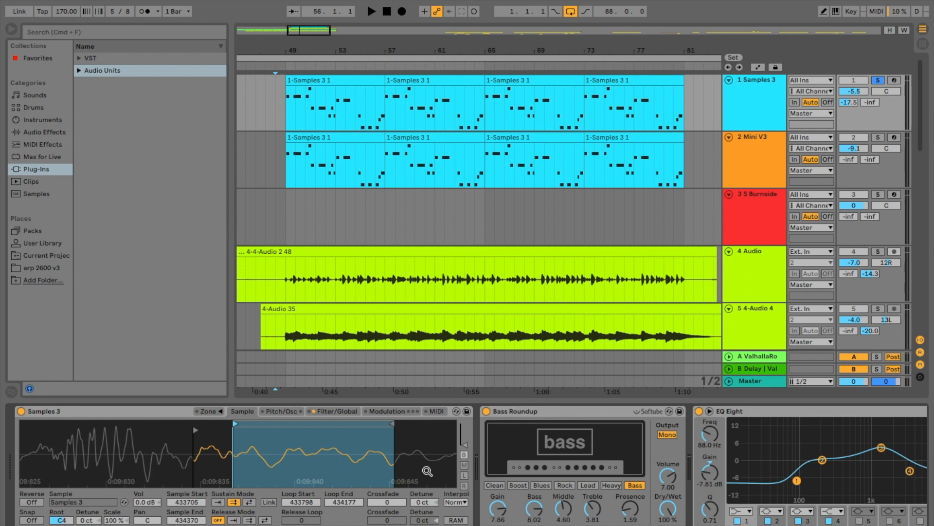
scroll(476, 464, "right", 3)
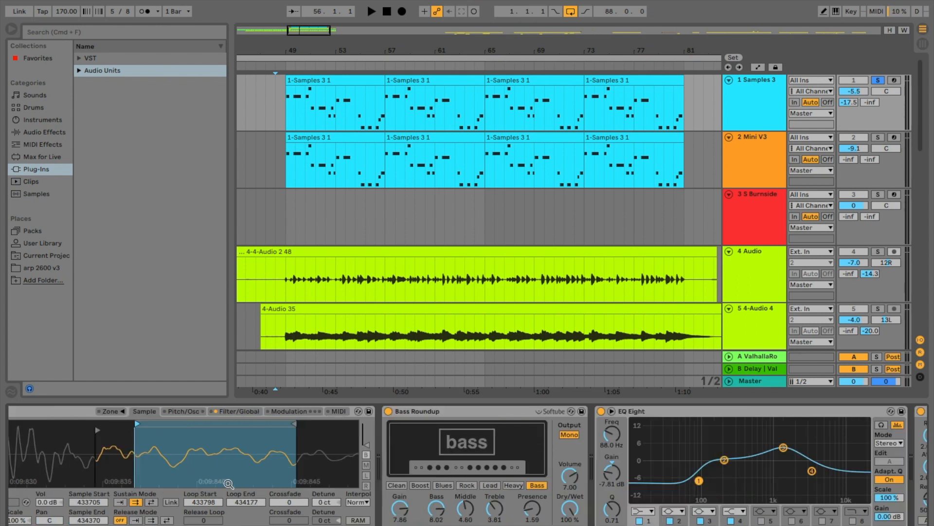
scroll(497, 473, "right", 2)
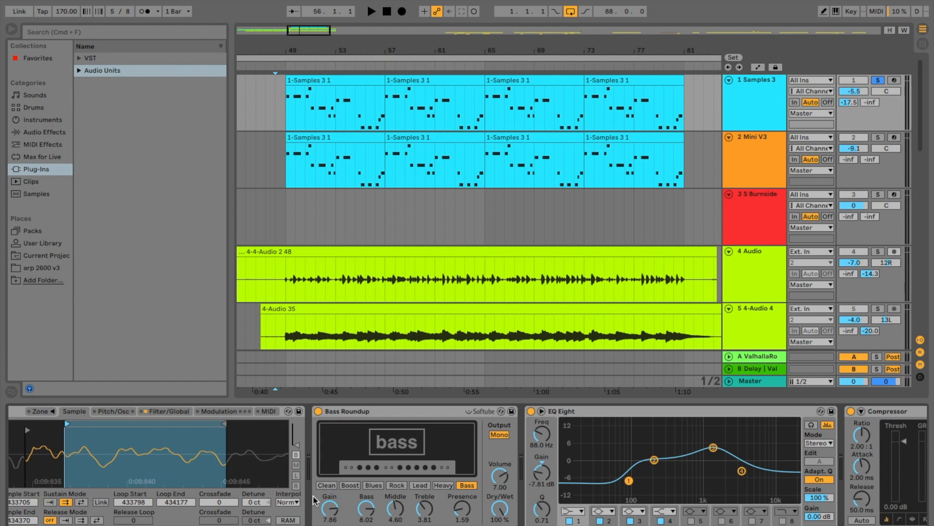
- Play the soloed 1 Samples 3 track through its Bass Roundup, EQ Eight and Compressor chain
scroll(493, 446, "right", 4)
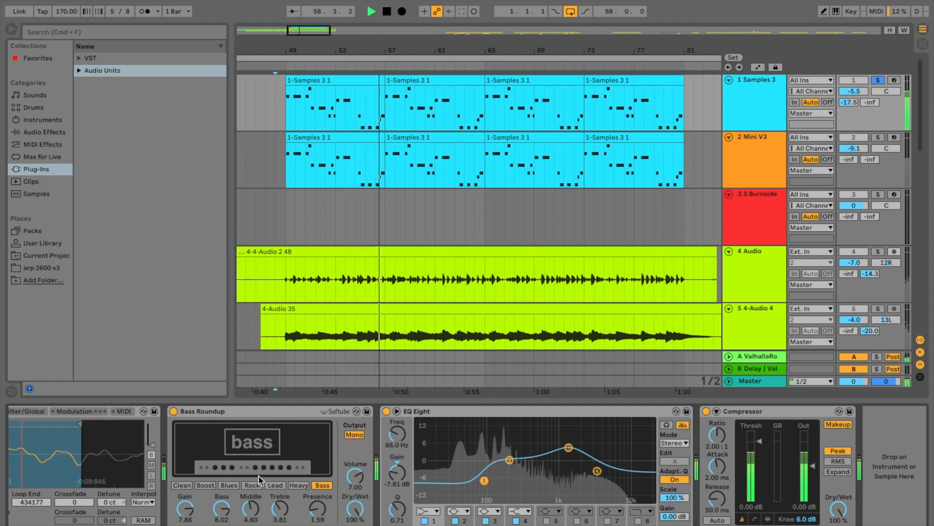
scroll(319, 494, "left", 5)
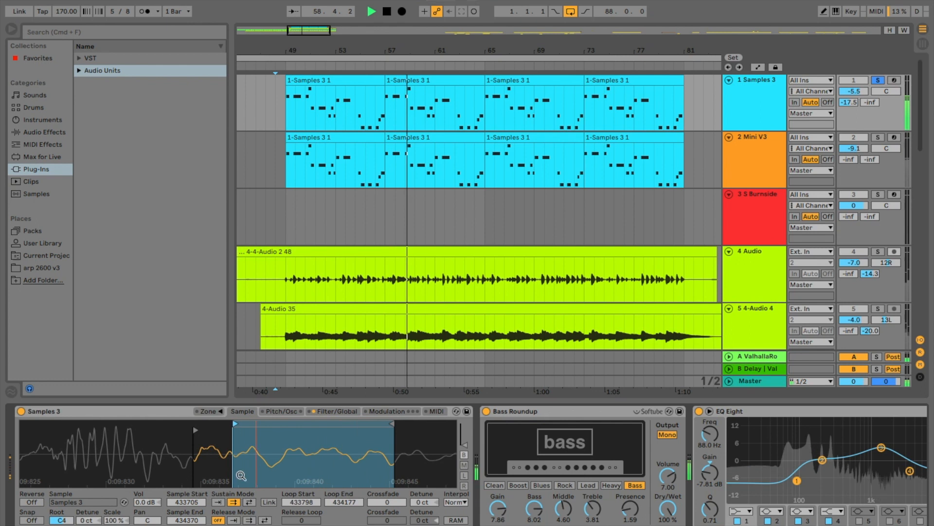
key("space")
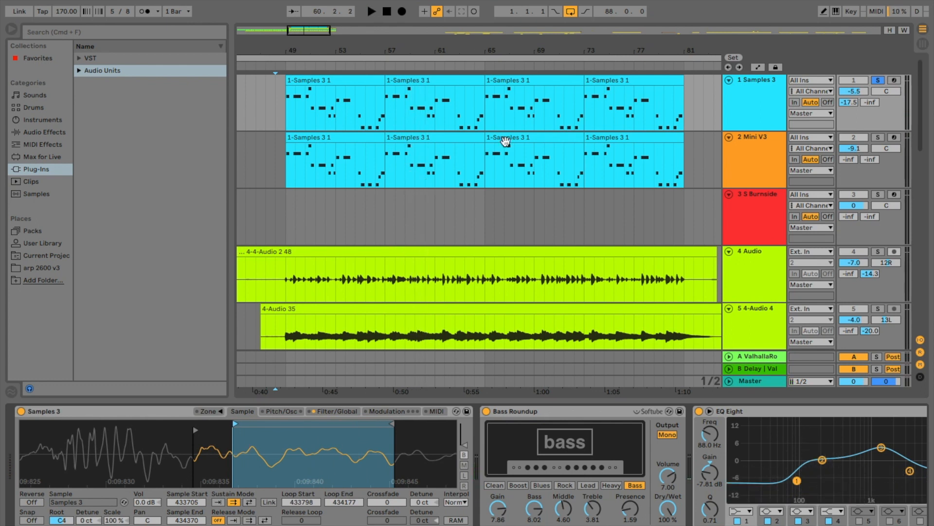
- Solo the 5 4-Audio 4 track together with the 4 Audio track during playback
scroll(505, 141, "down", 3)
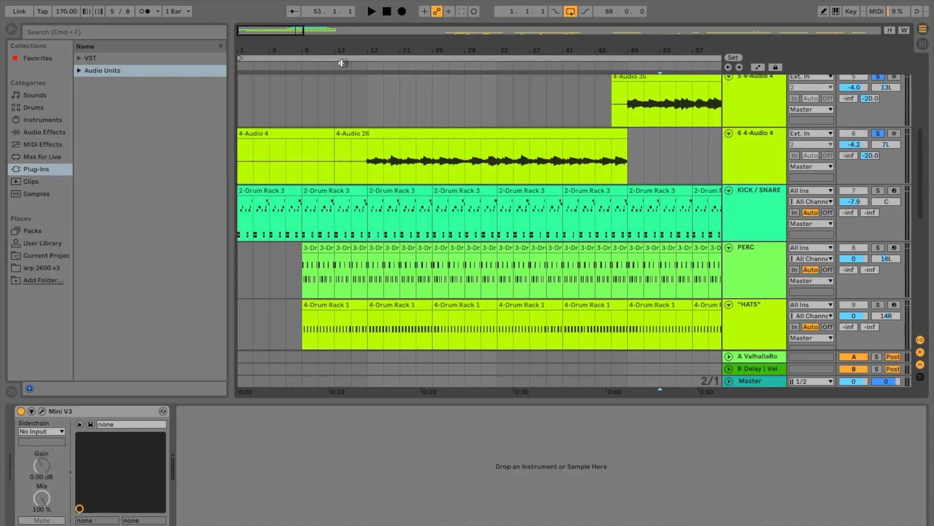
scroll(359, 132, "up", 1)
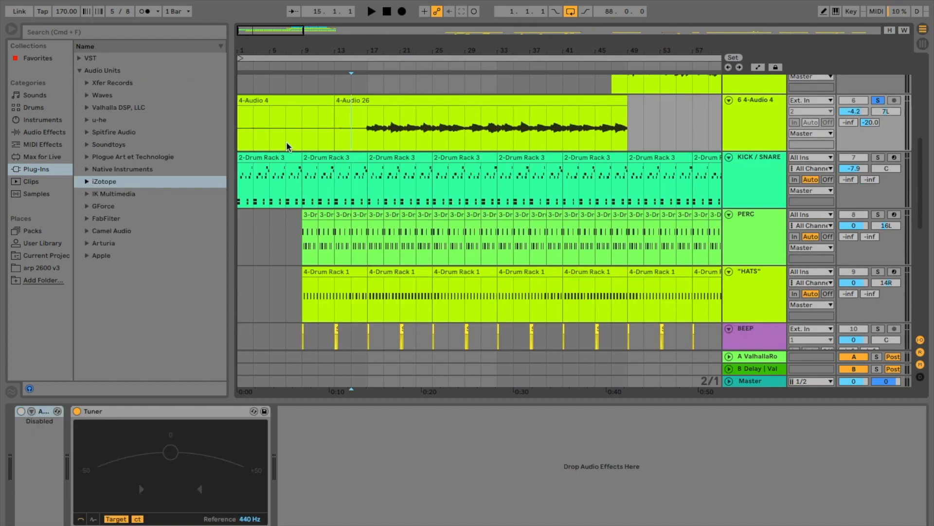
scroll(287, 146, "up", 5)
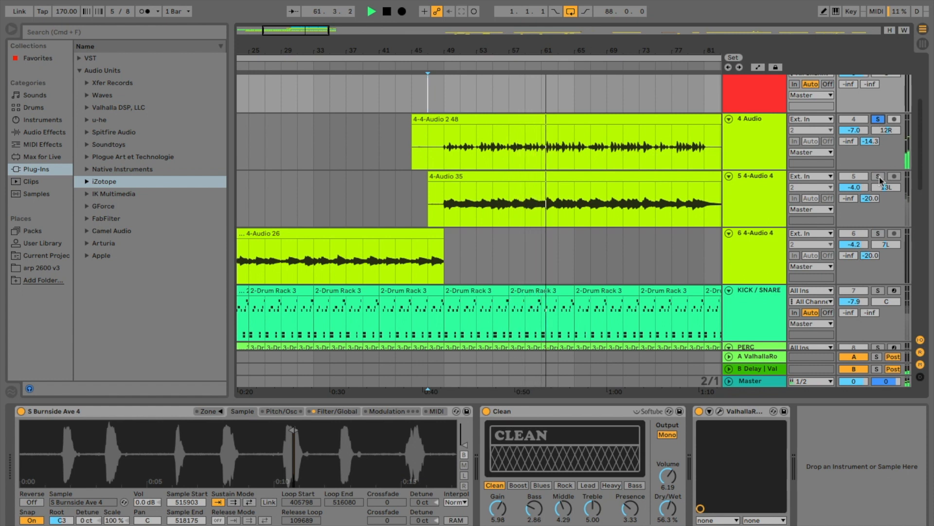
left_click(878, 177)
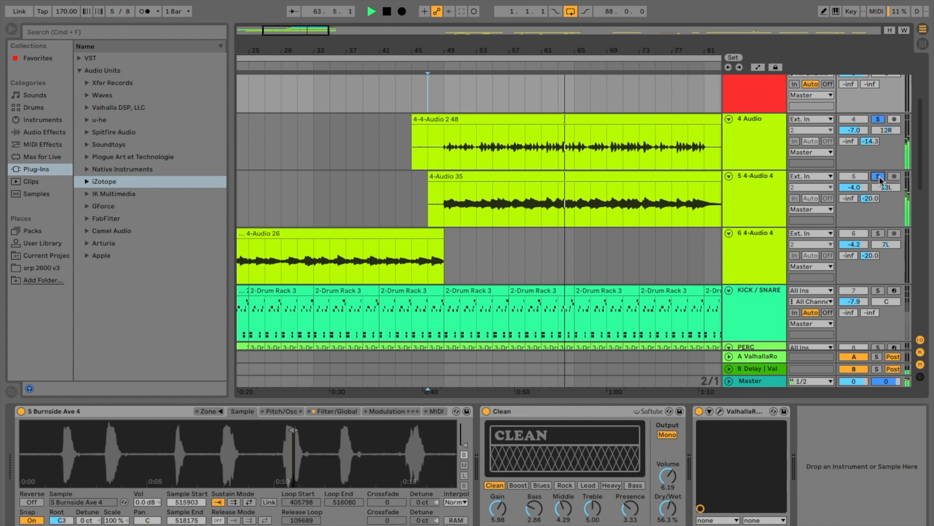